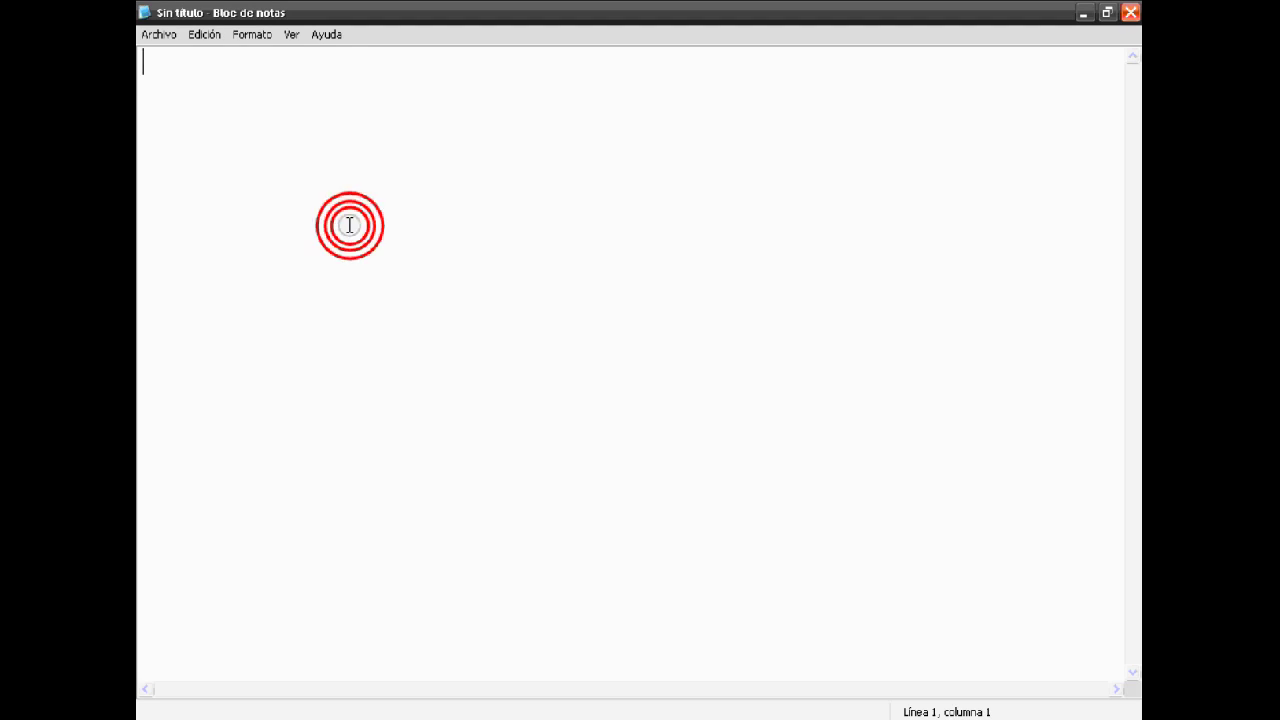
Write the Tagatube greeting and step '1_Abrir Una imagen a su gusto en photoshop' in Notepad.
text(Hola Amig)
text(deTa)
text(ga! Y Y)
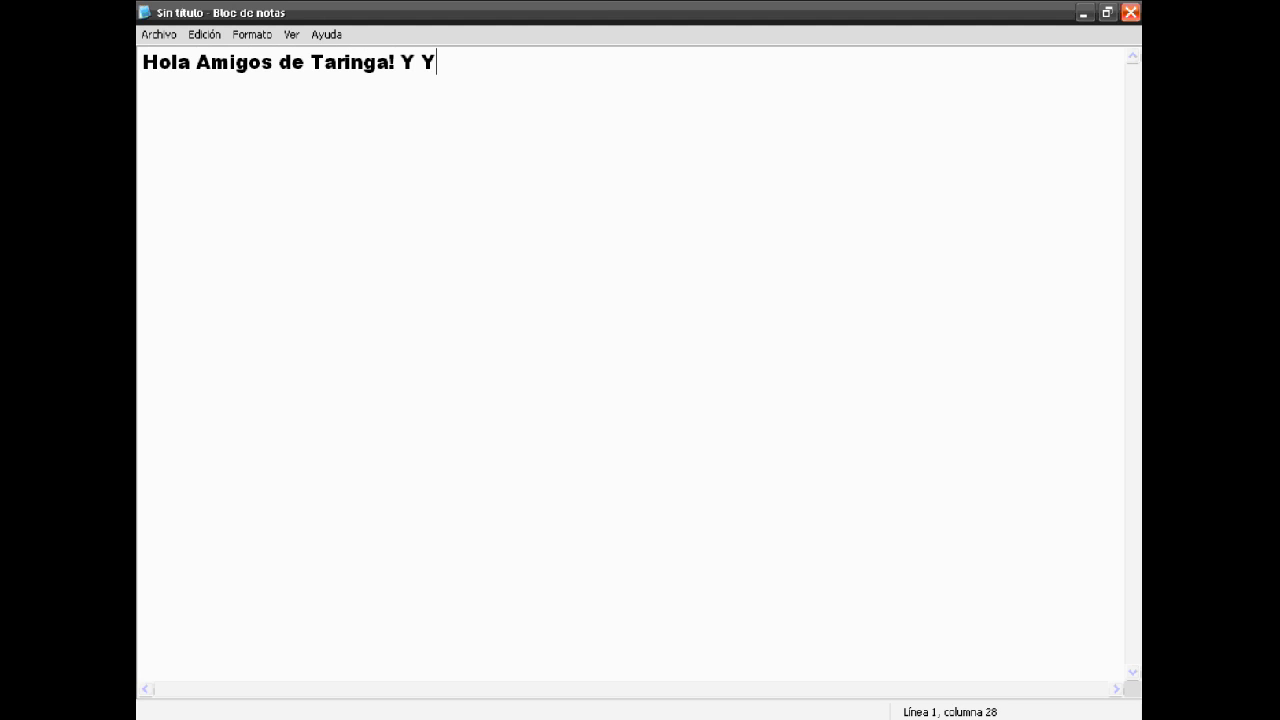
text(tube,hoy les muestro com)
text(o hacer una fo)
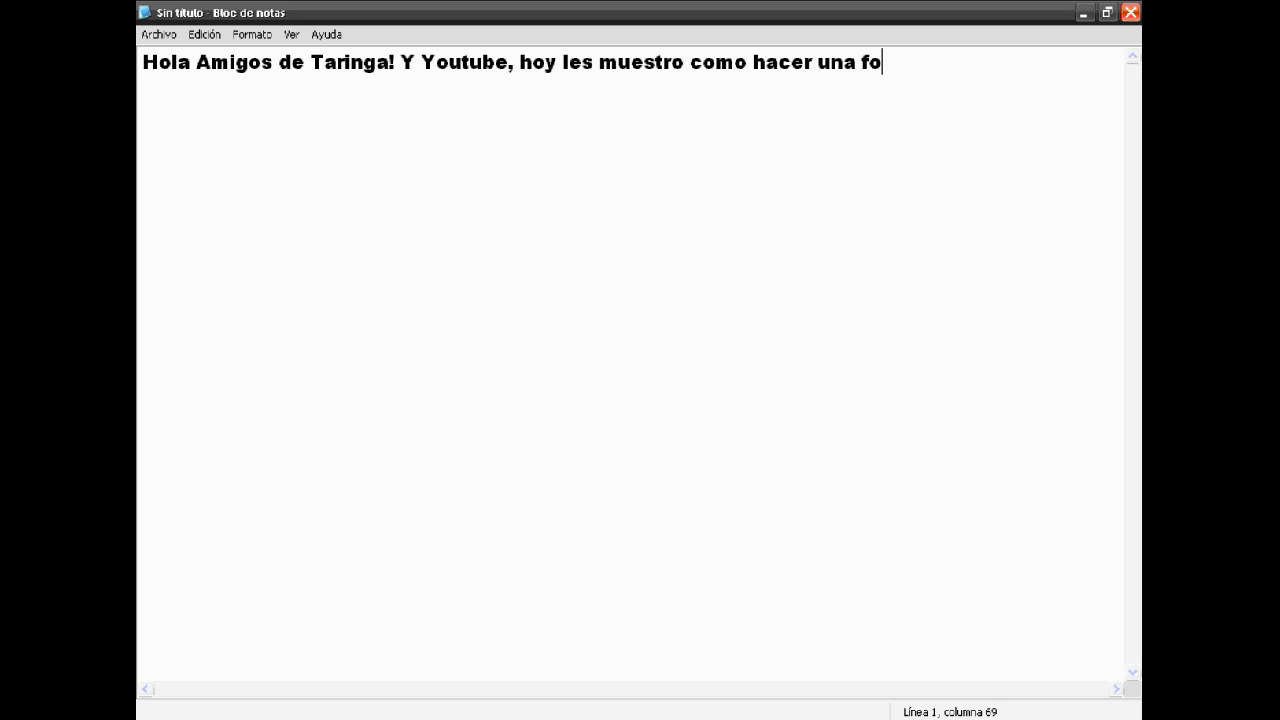
text(to en )
text(D cON)
key(BackSpace)
key(BackSpace)
key(BackSpace)
text(Con P)
text(ho)
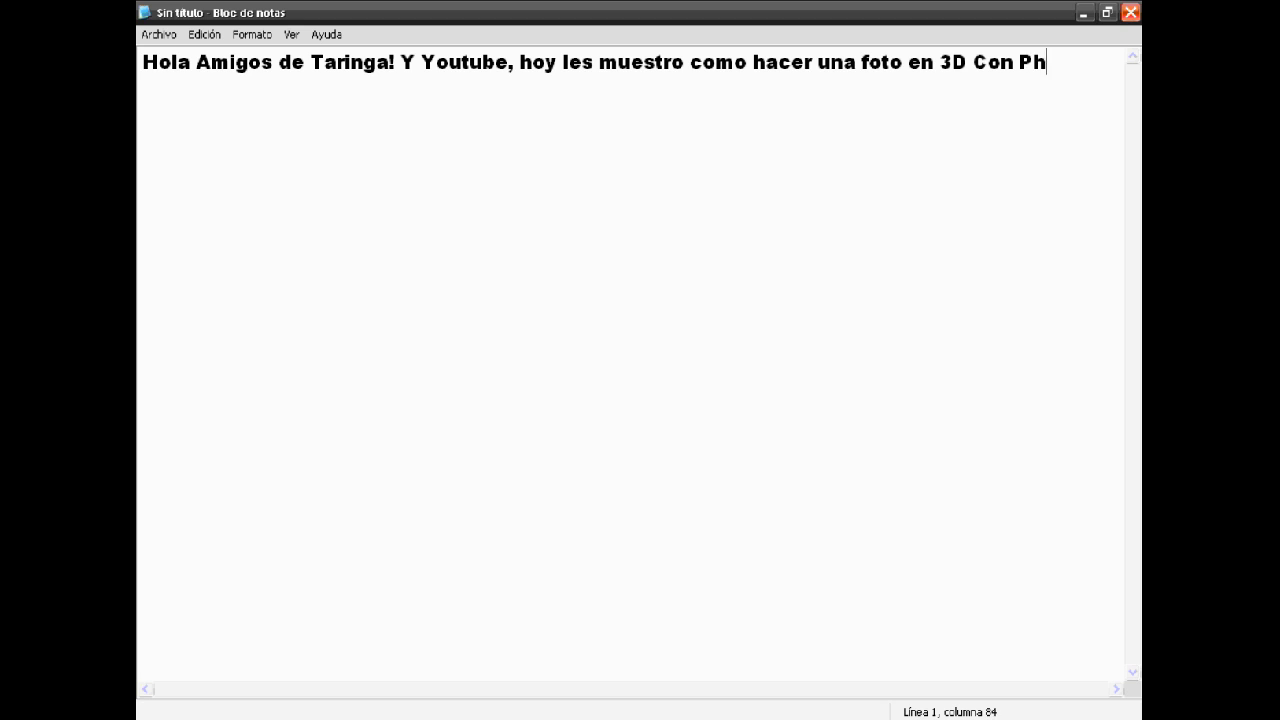
text(toshop)
key(Return)
text(CS4, Empezemos!  1_)
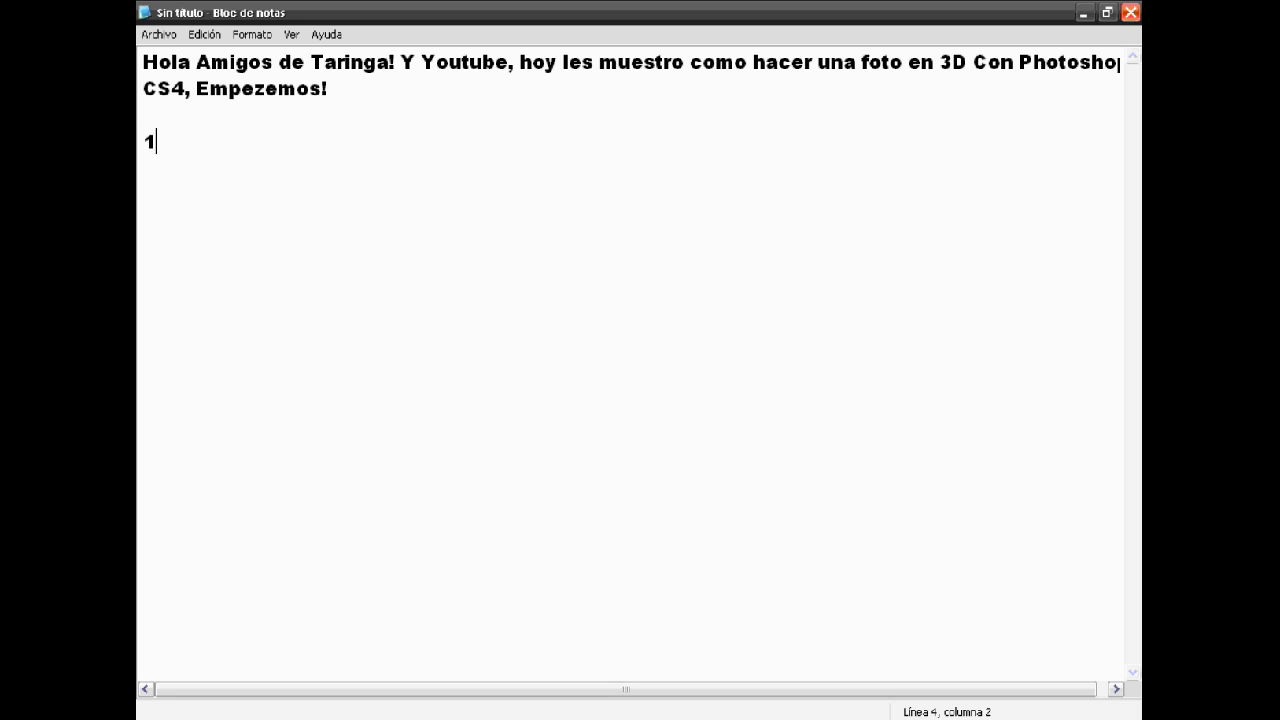
text(Abrir)
text( Una imagen a su gusto en photoshop)
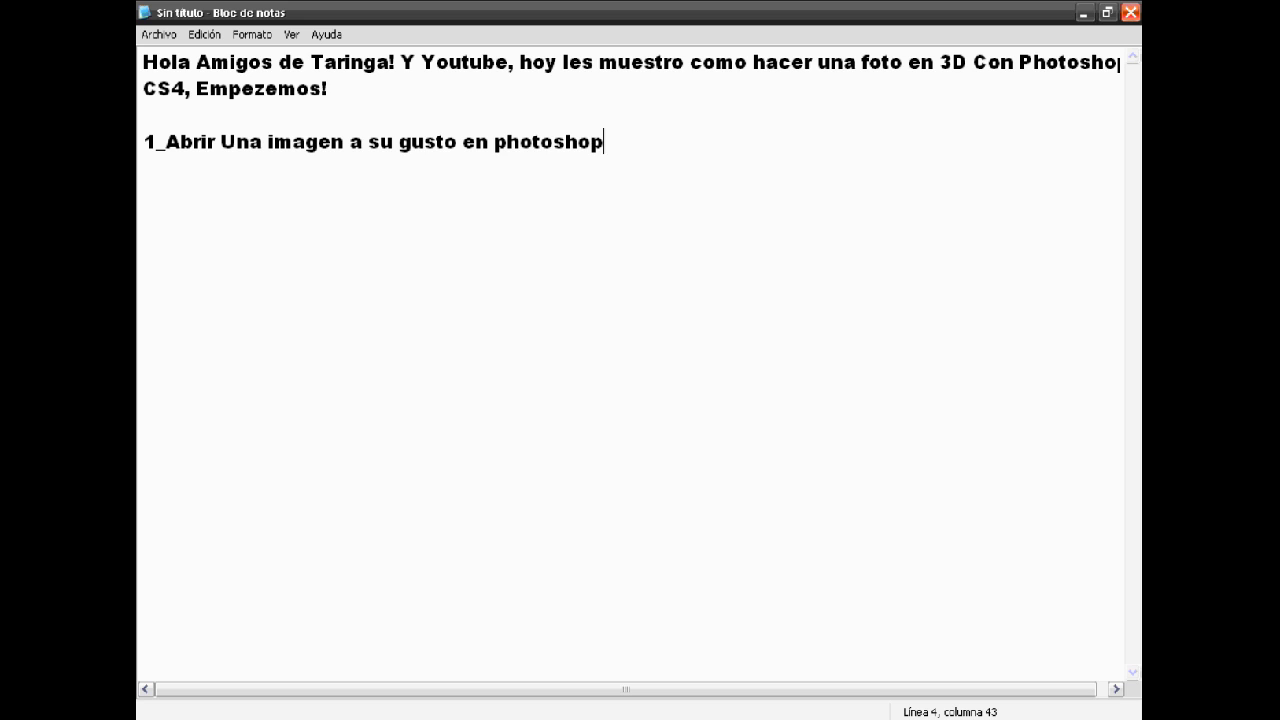
Open boca juniors.jpg in Photoshop as a demonstration, then return to the notes.
click(700, 705)
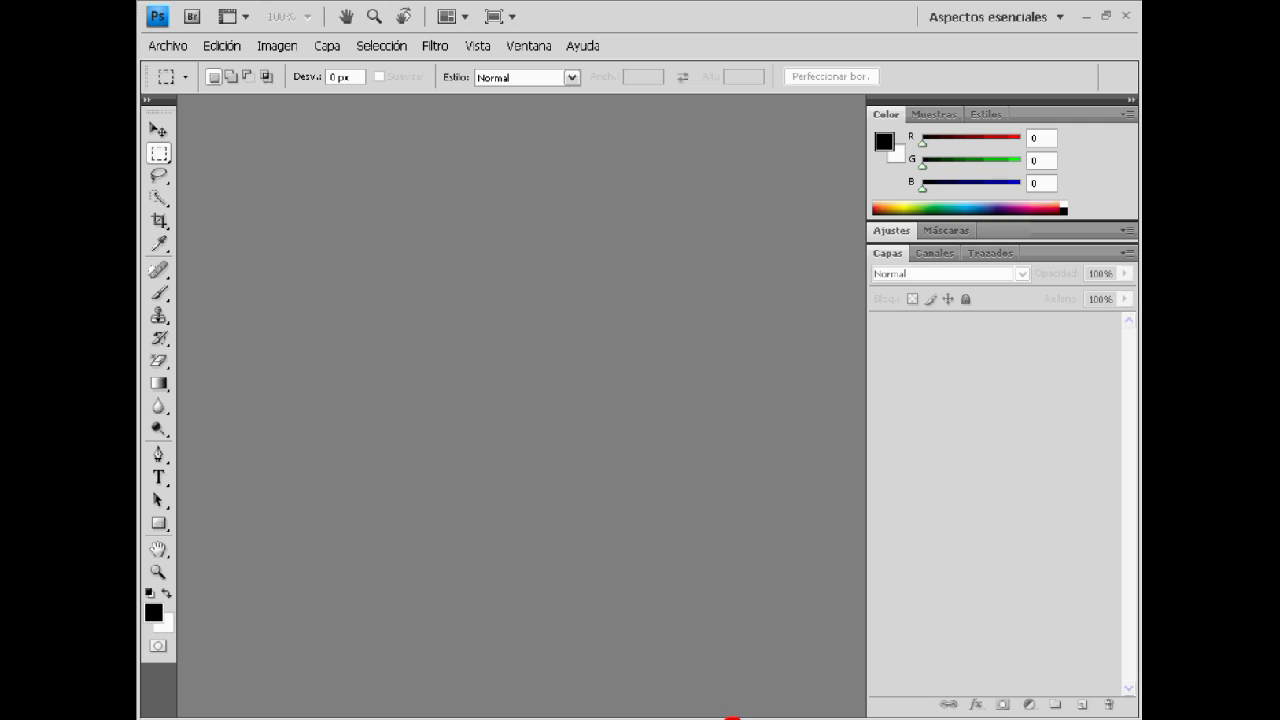
click(167, 45)
click(160, 83)
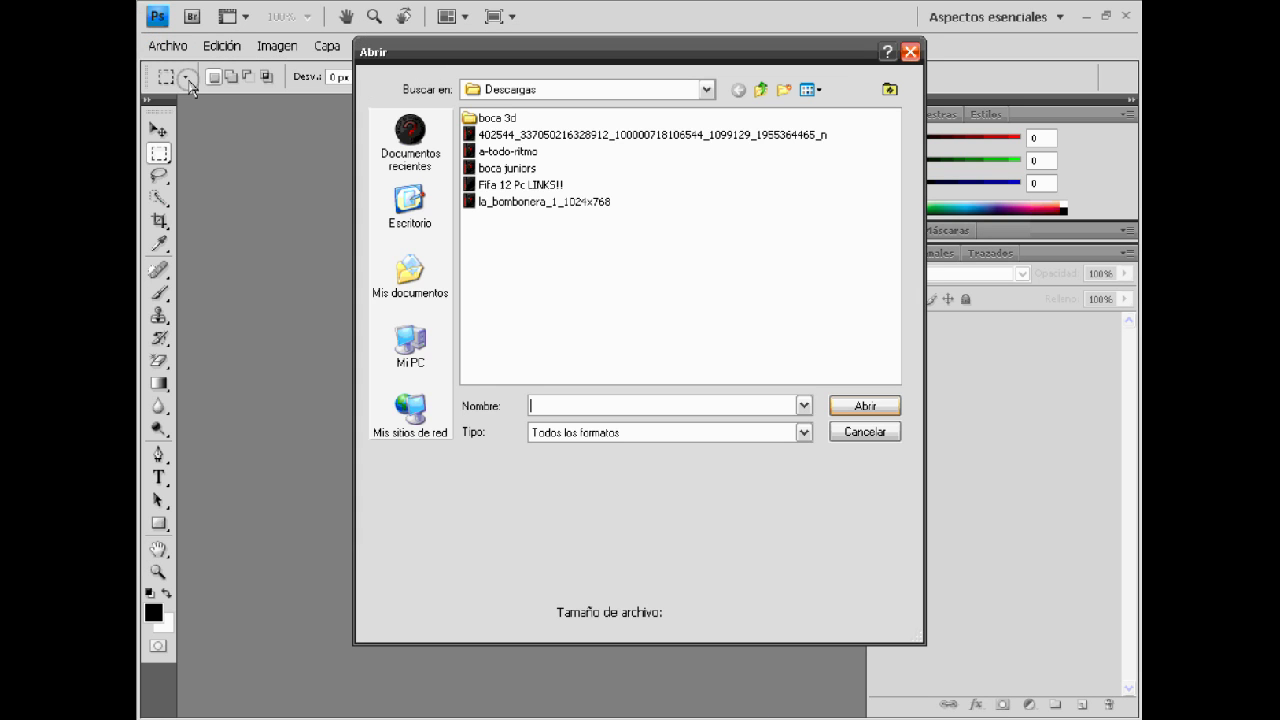
double_click(505, 168)
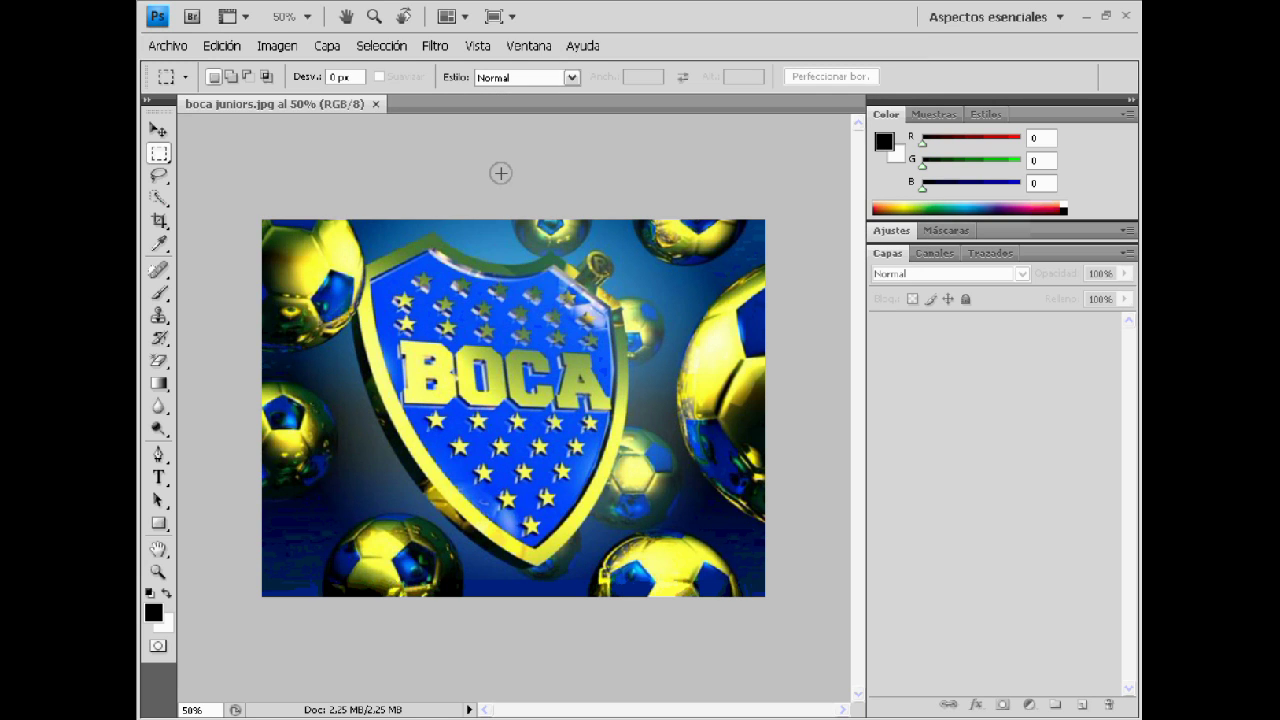
click(746, 716)
key(Return)
Type step '2-Duplicar las capas' in Notepad.
text(2)
key(BackSpace)
key(BackSpace)
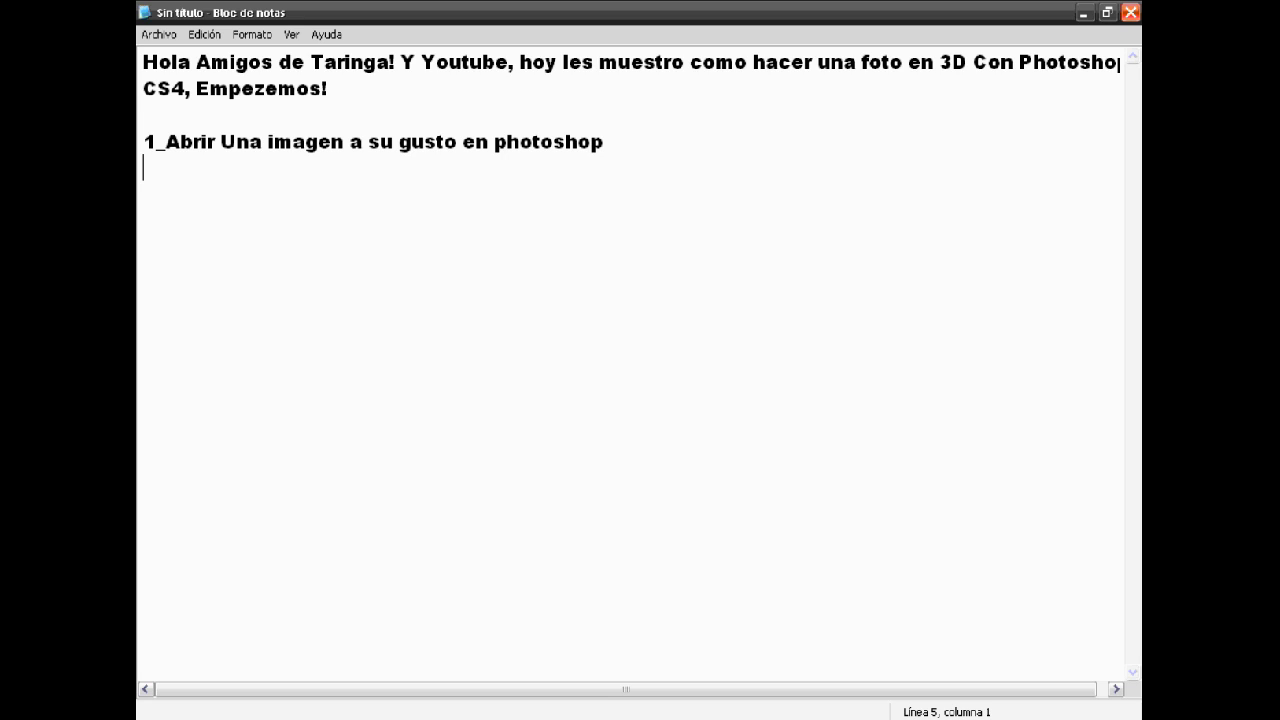
text(Duplico)
key(BackSpace)
key(BackSpace)
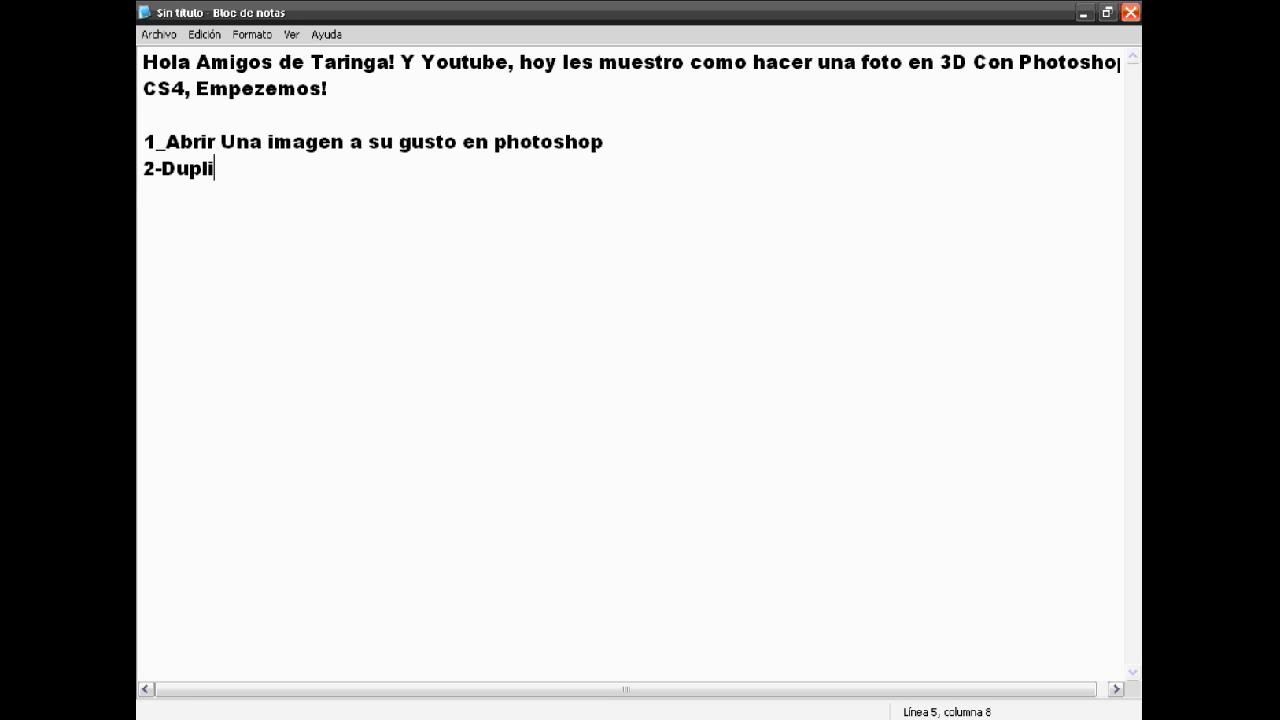
text(icar las capas)
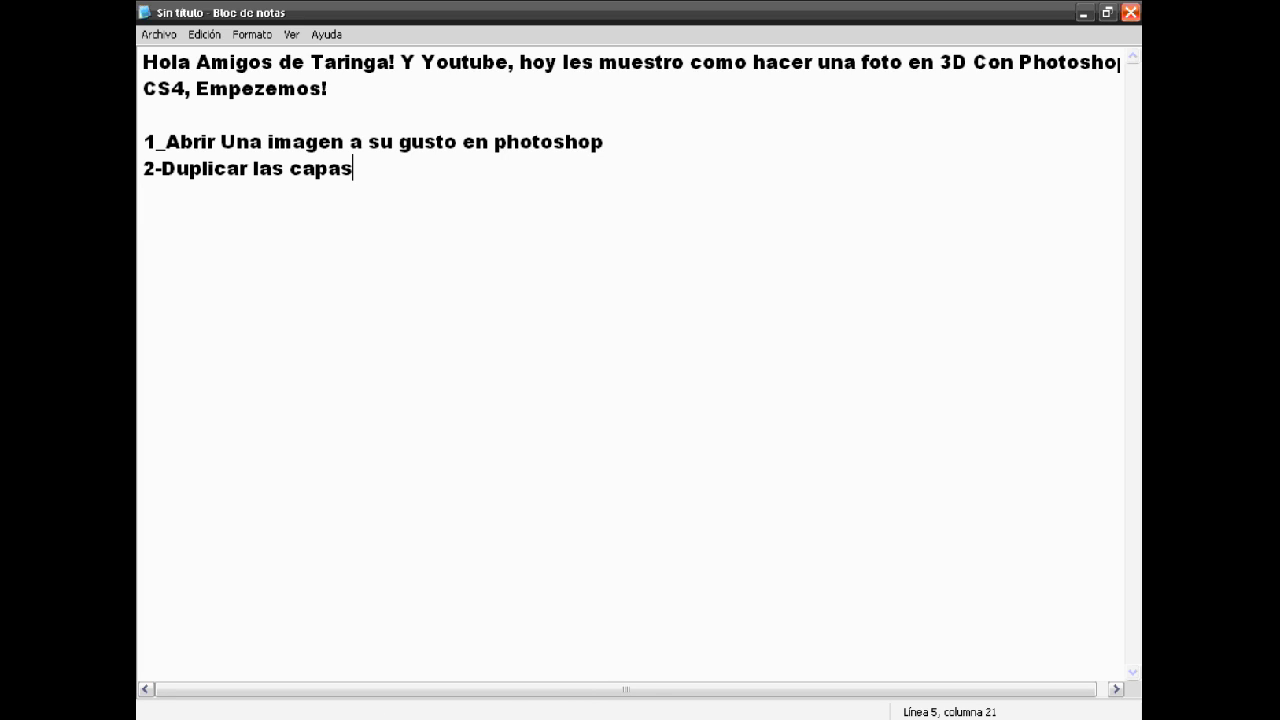
Duplicate the Fondo layer in Photoshop as Fondo copia.
key(alt+Tab)
right_click(912, 334)
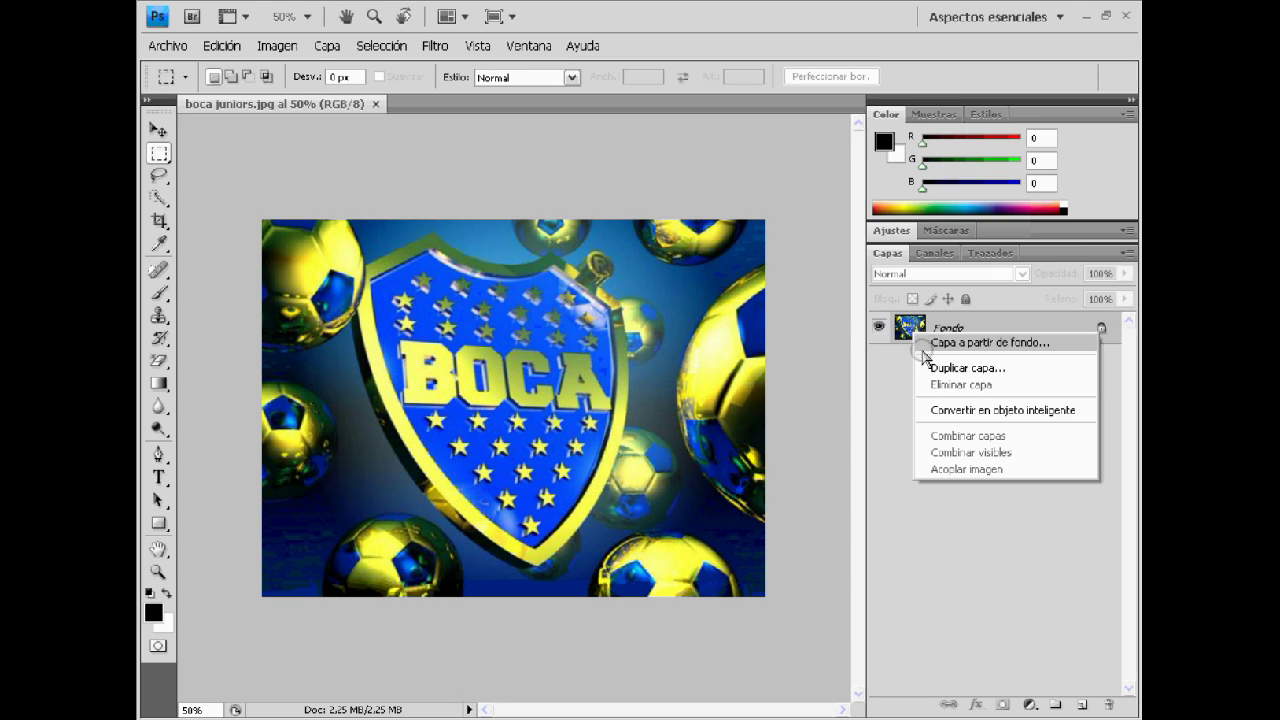
click(935, 368)
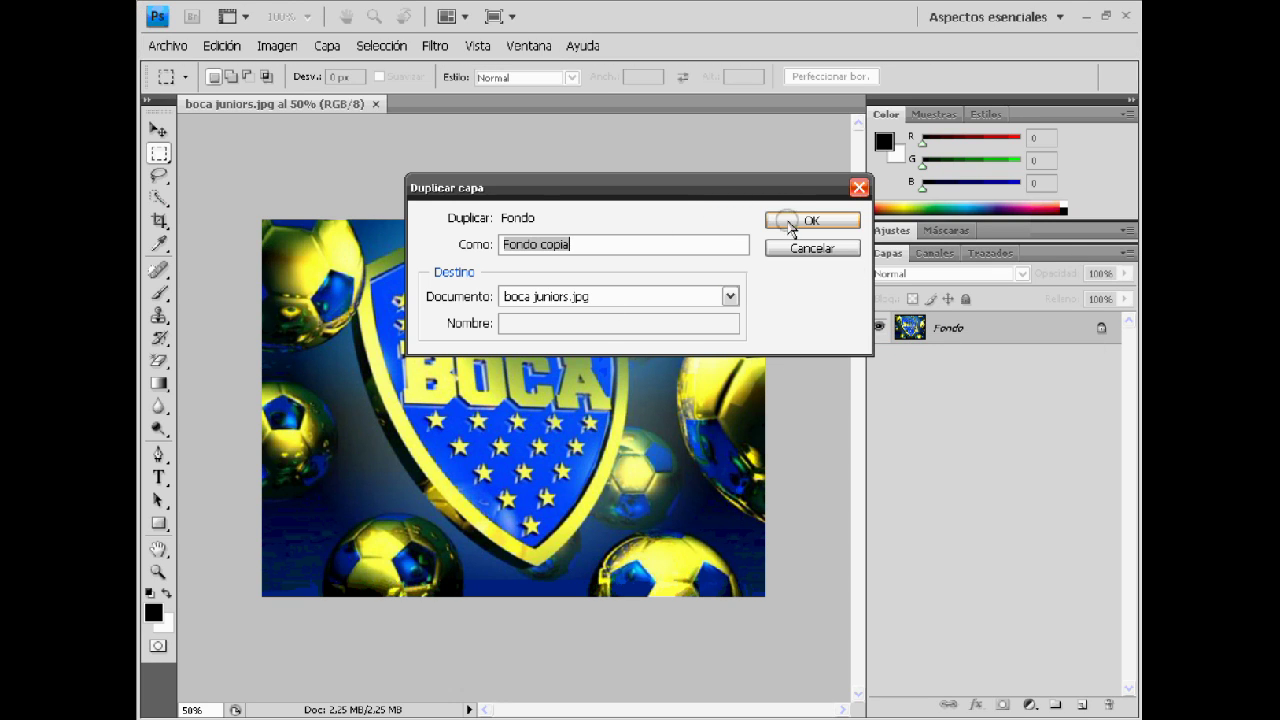
click(790, 220)
Add step 3 '3_Ir a Imagen-Ajustes-Niveles... y seleccionar en Rojo y poner en 0' on a new line.
key(alt+Tab)
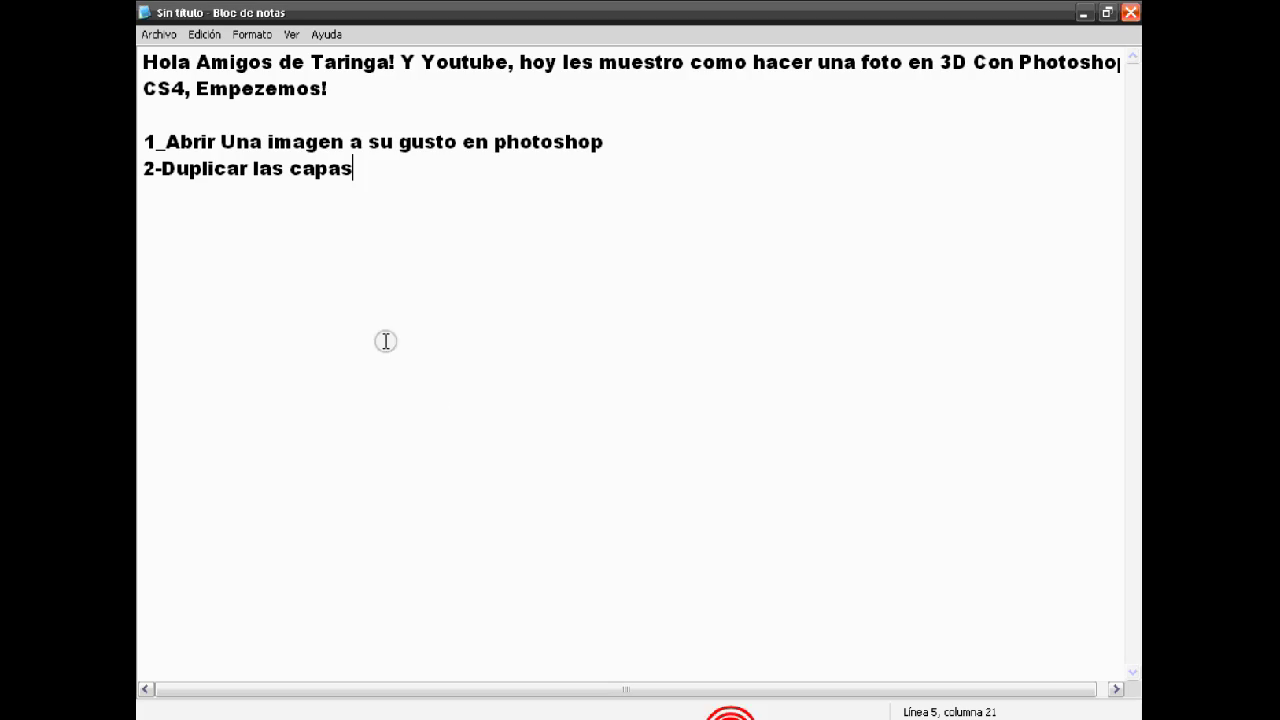
key(Return)
text(3_Ir a l)
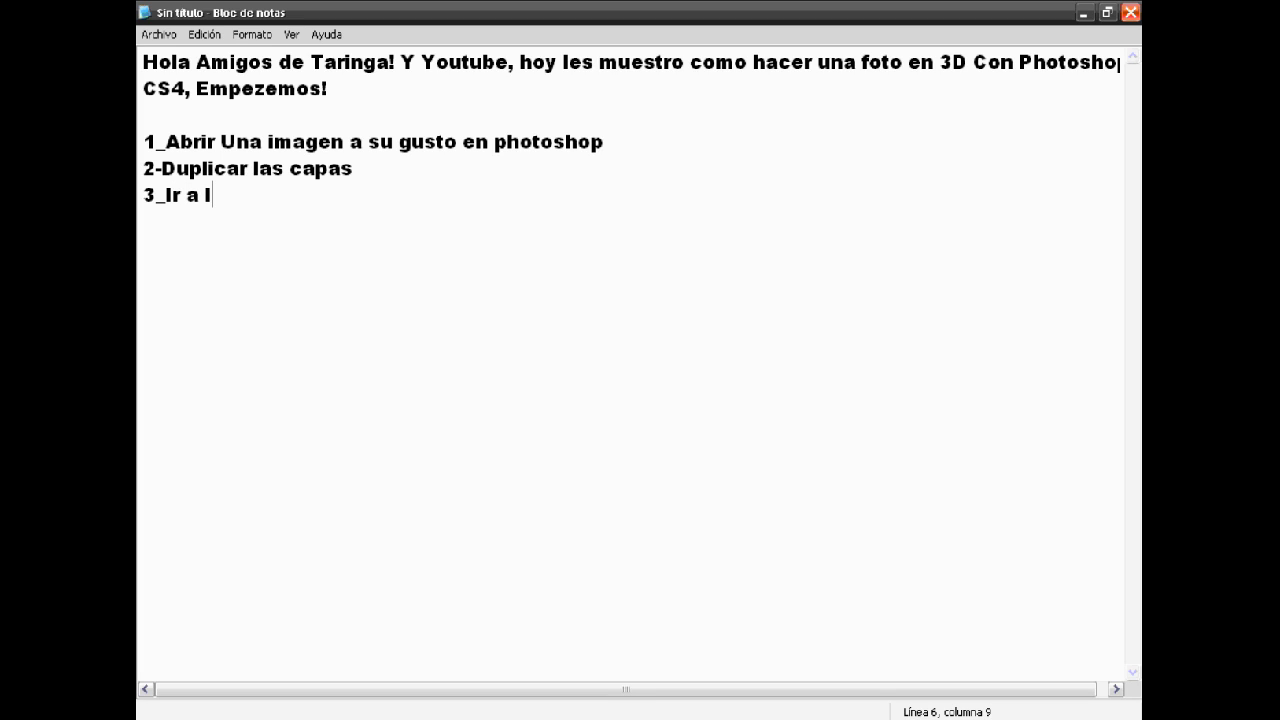
text(magen-Ajustes-Niveles...)
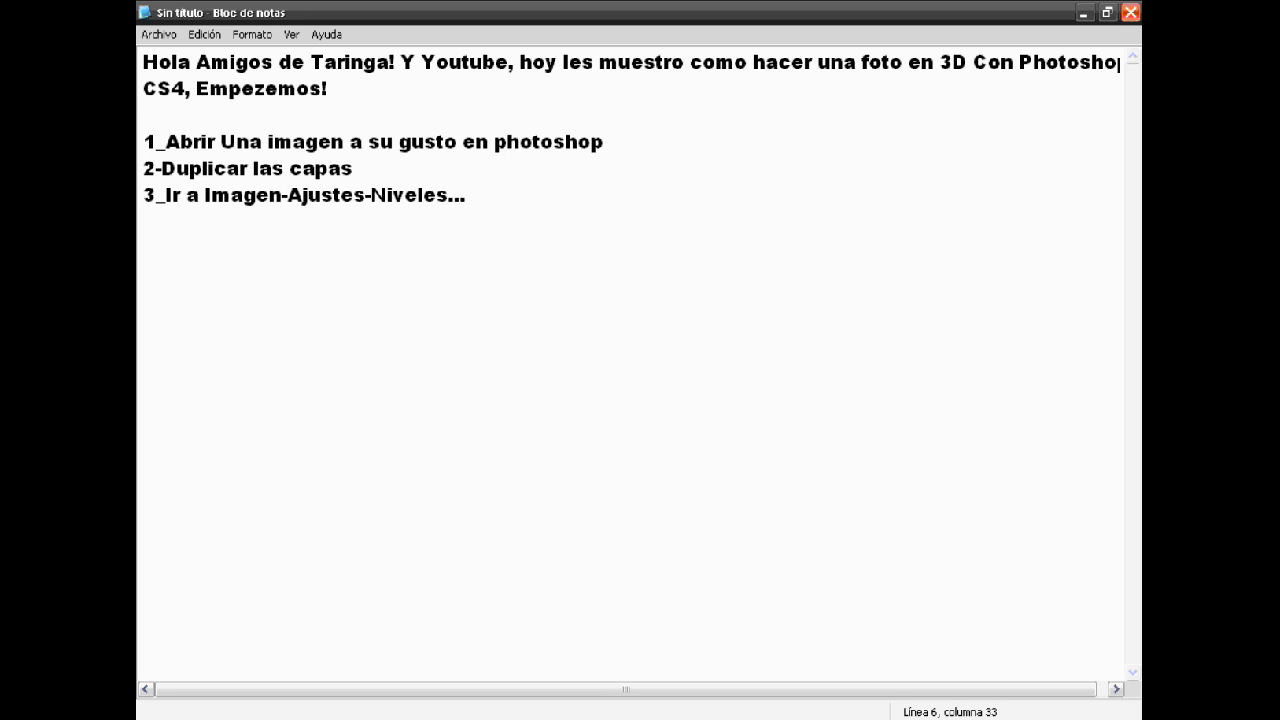
text( y selecciona)
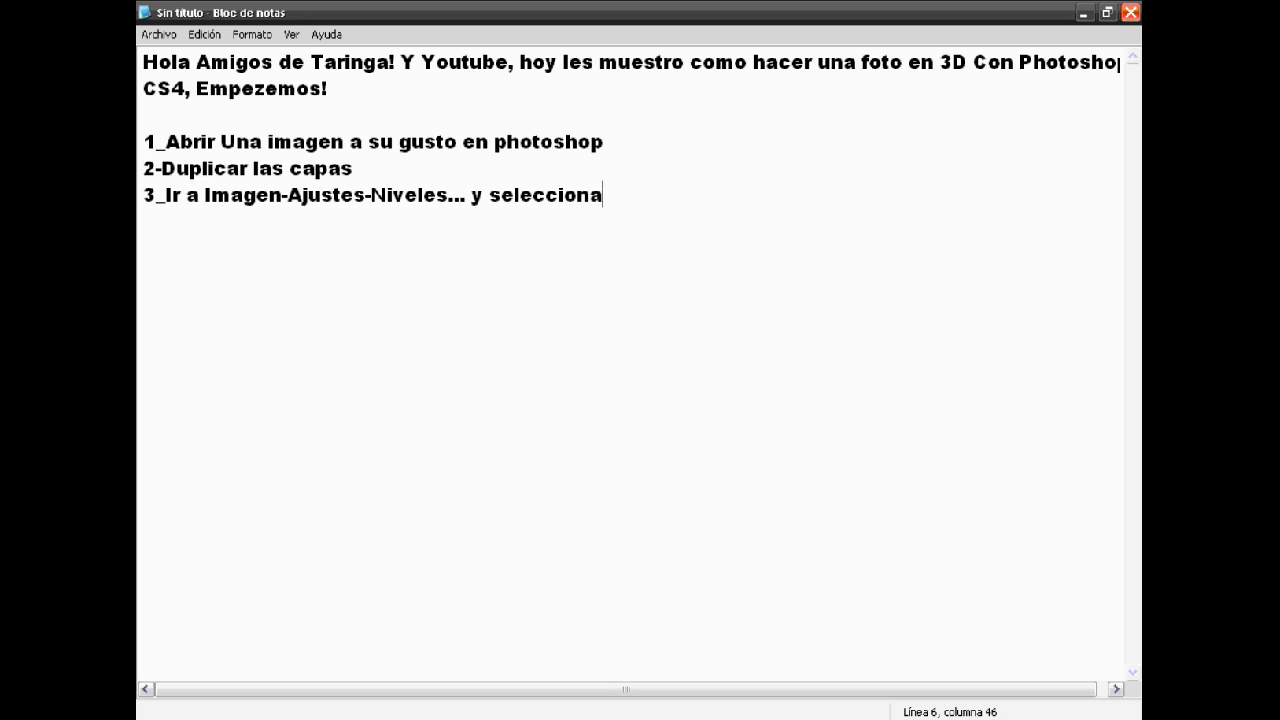
text(r en Rojo y poner en 0)
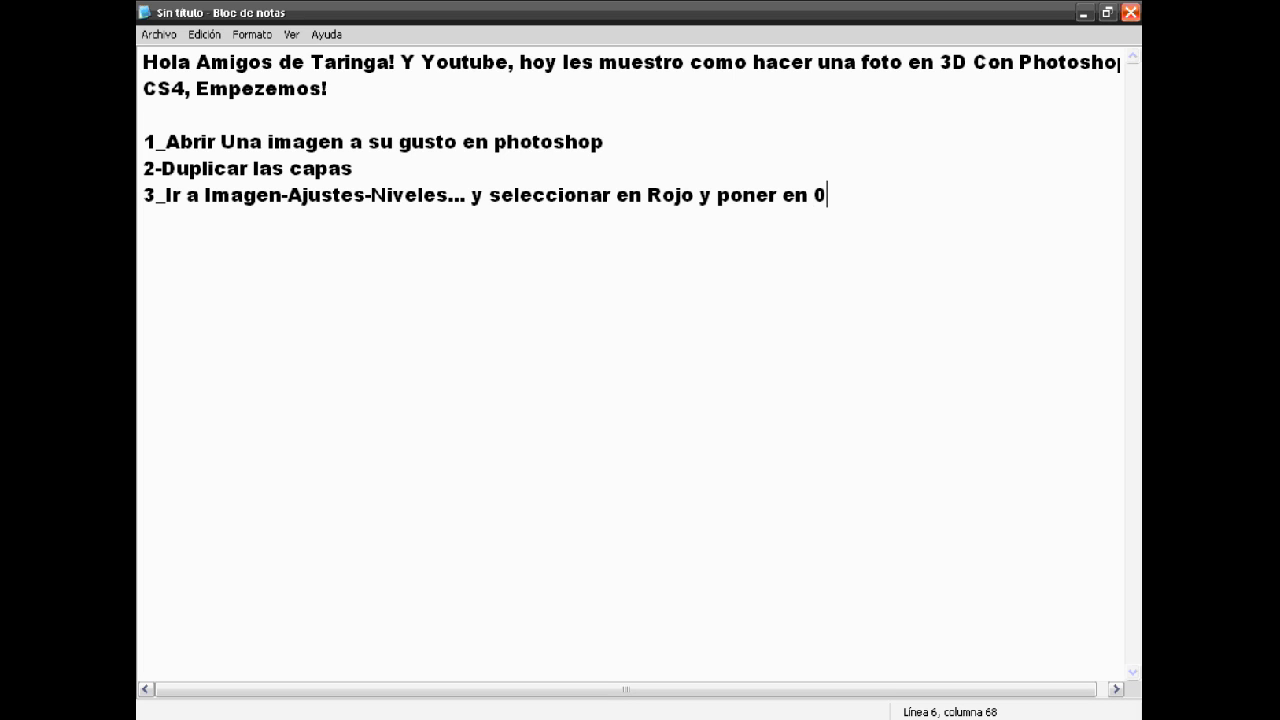
On Fondo copia, set the Levels Rojo channel output white to 0, tinting the crest green.
key(alt+Tab)
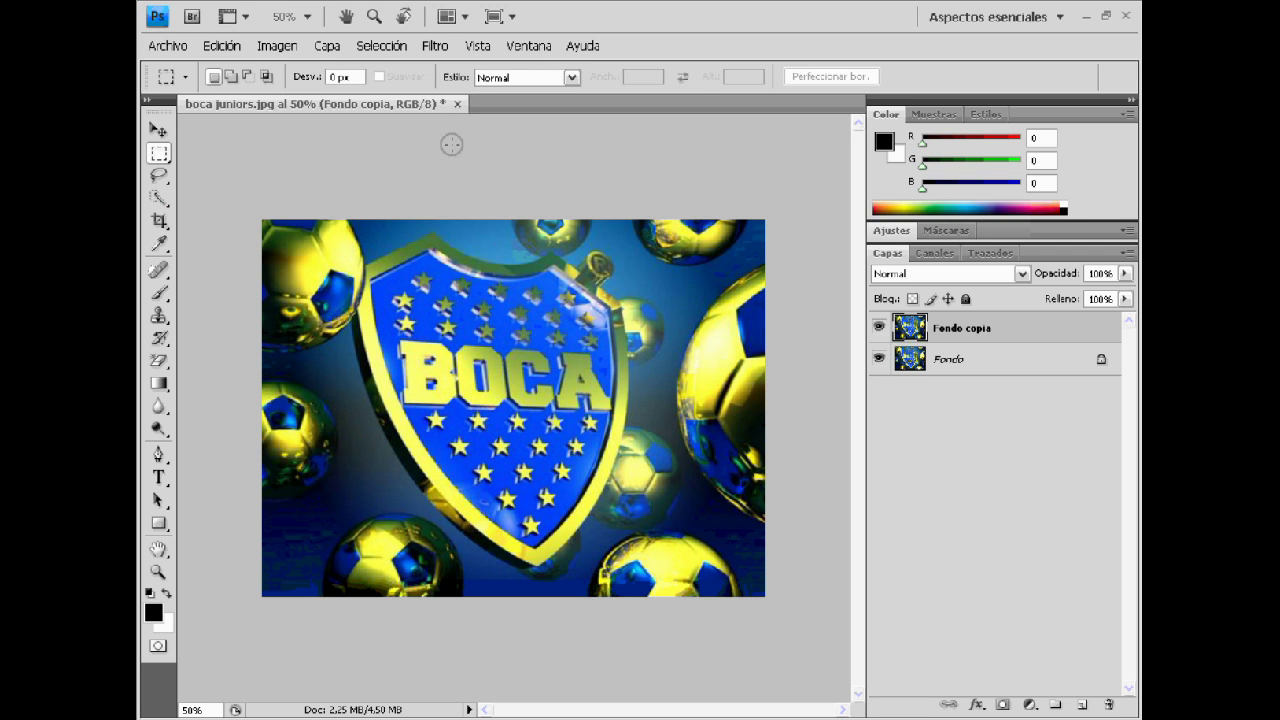
click(286, 45)
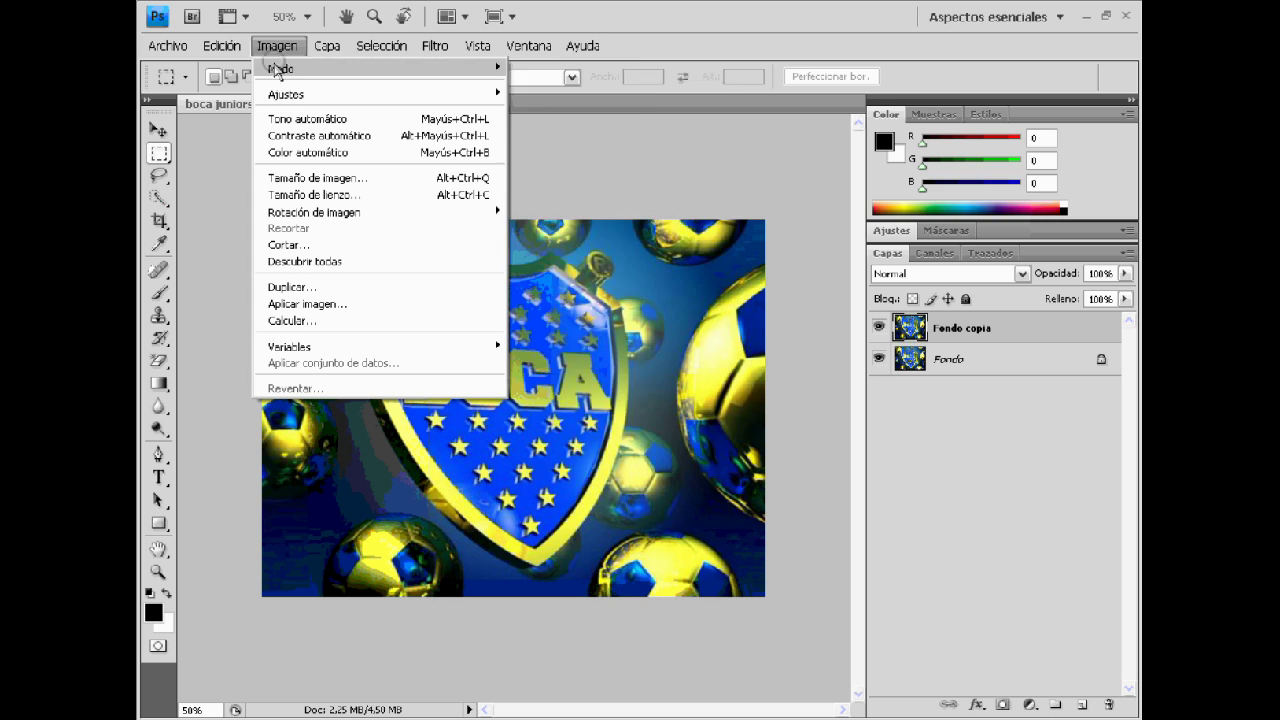
mouse_move(455, 100)
click(541, 110)
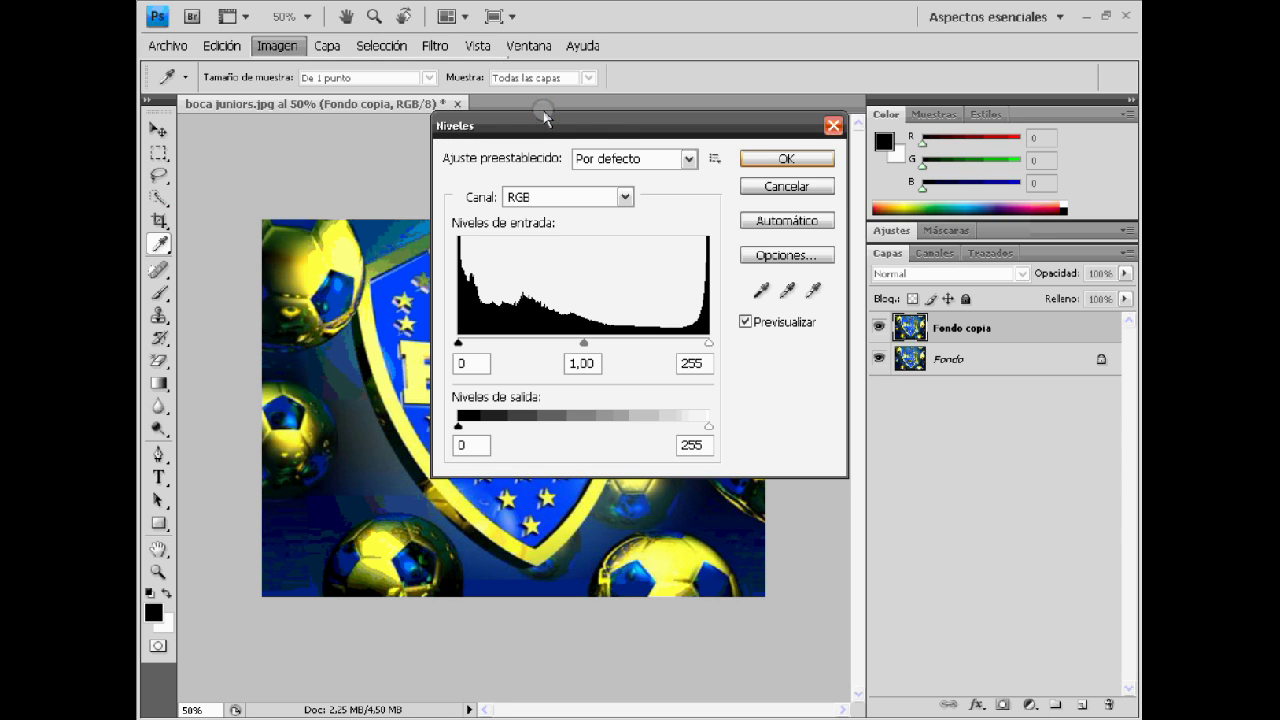
click(609, 162)
click(580, 372)
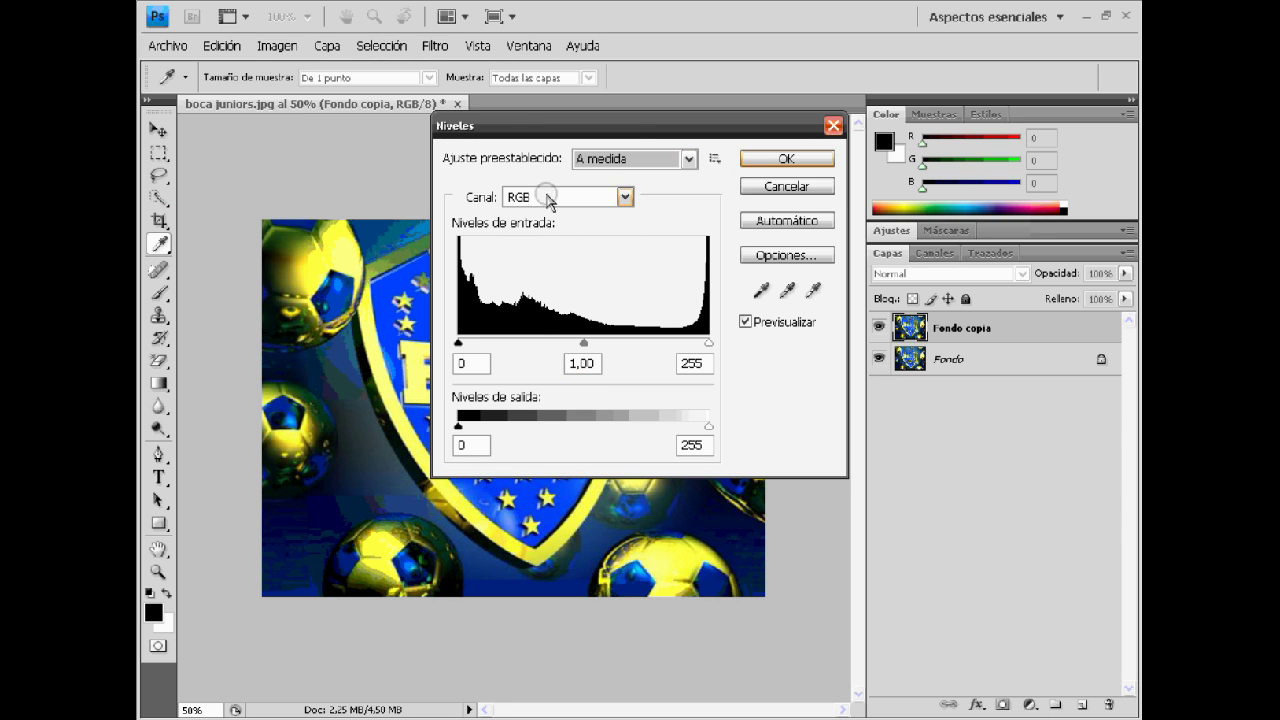
click(620, 197)
click(519, 232)
click(692, 445)
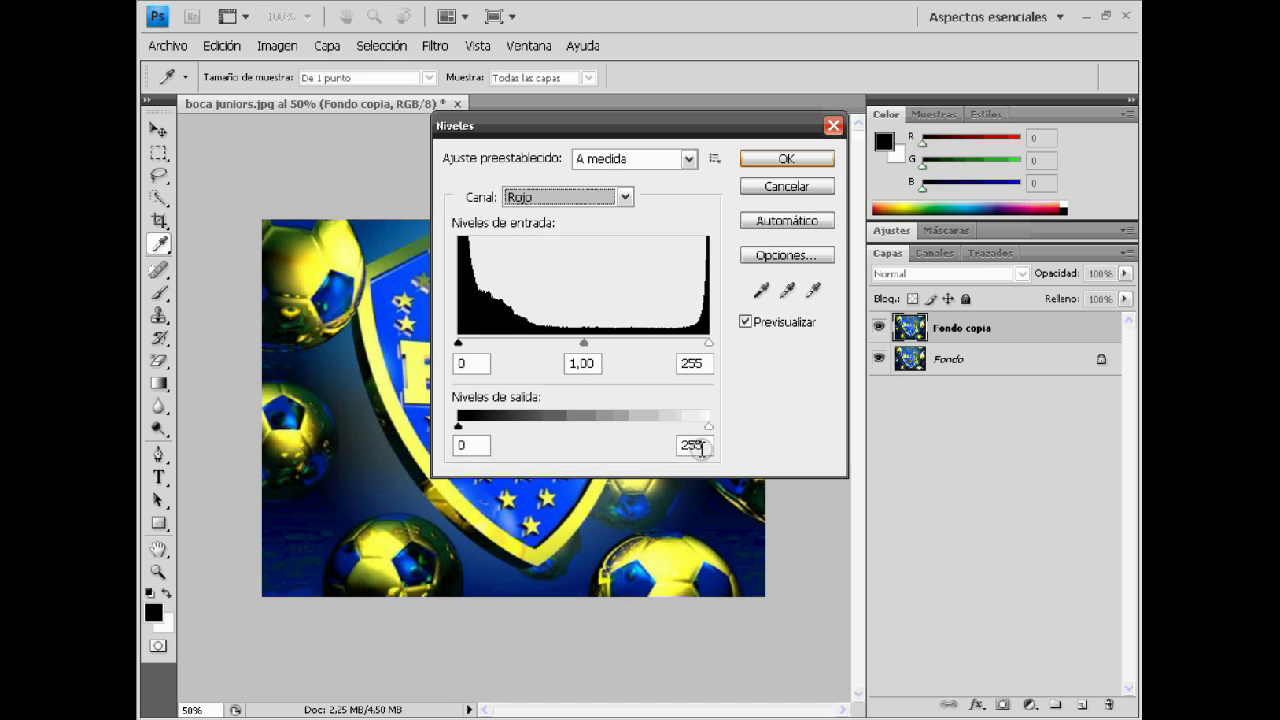
text(0)
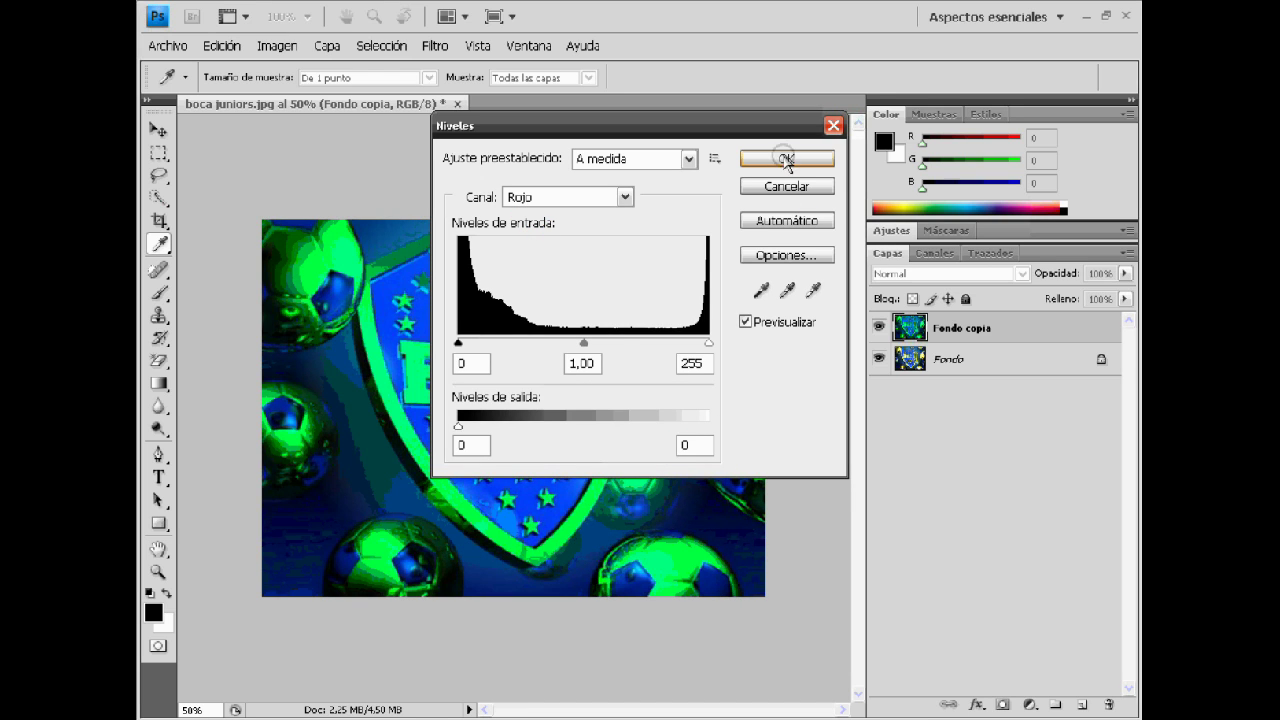
click(786, 158)
Write step 4 telling readers to select the lower layer and repeat the previous step.
key(m)
click(405, 715)
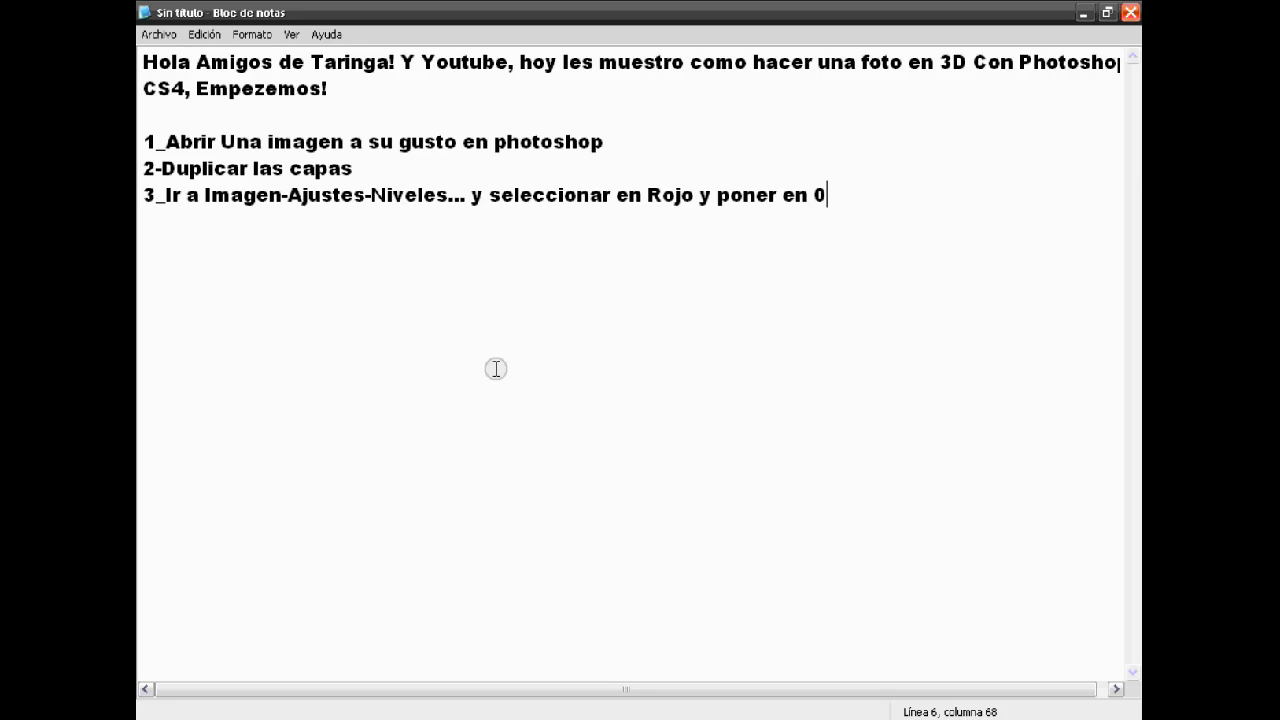
key(Return)
text(4sEL)
key(BackSpace)
key(BackSpace)
key(BackSpace)
text(Selecciona)
text(a capa d)
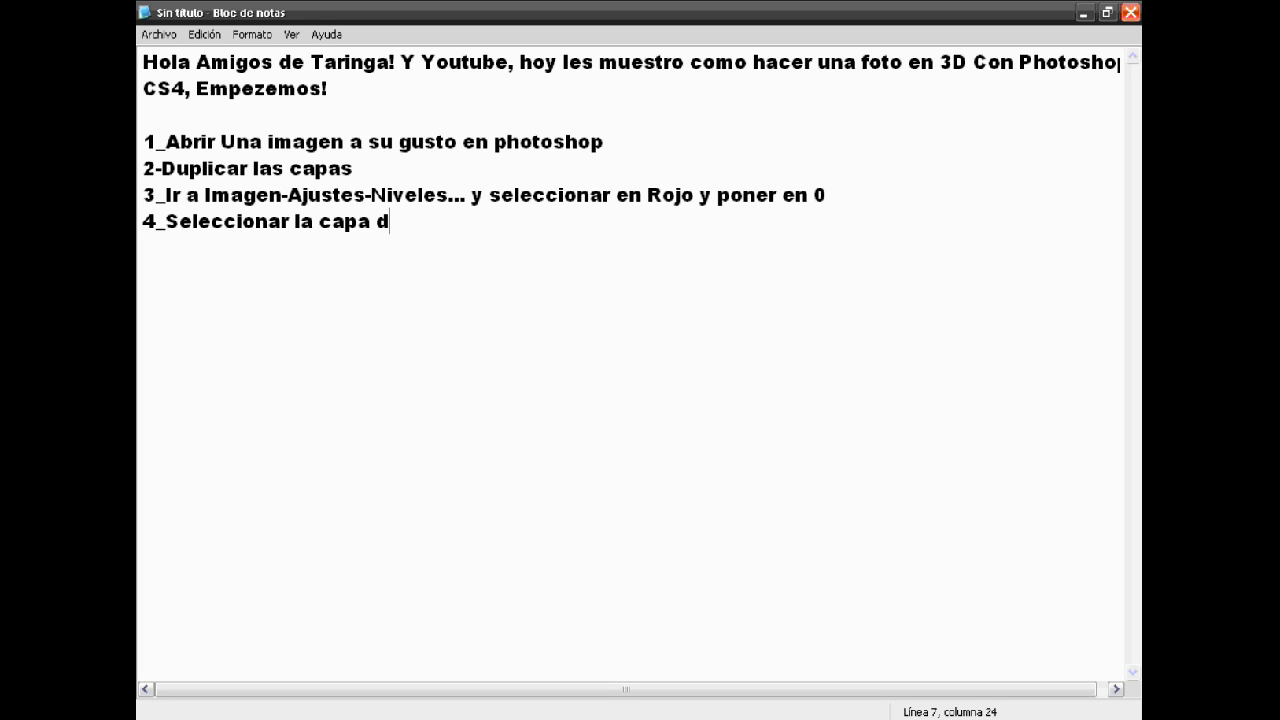
text(e abajo y)
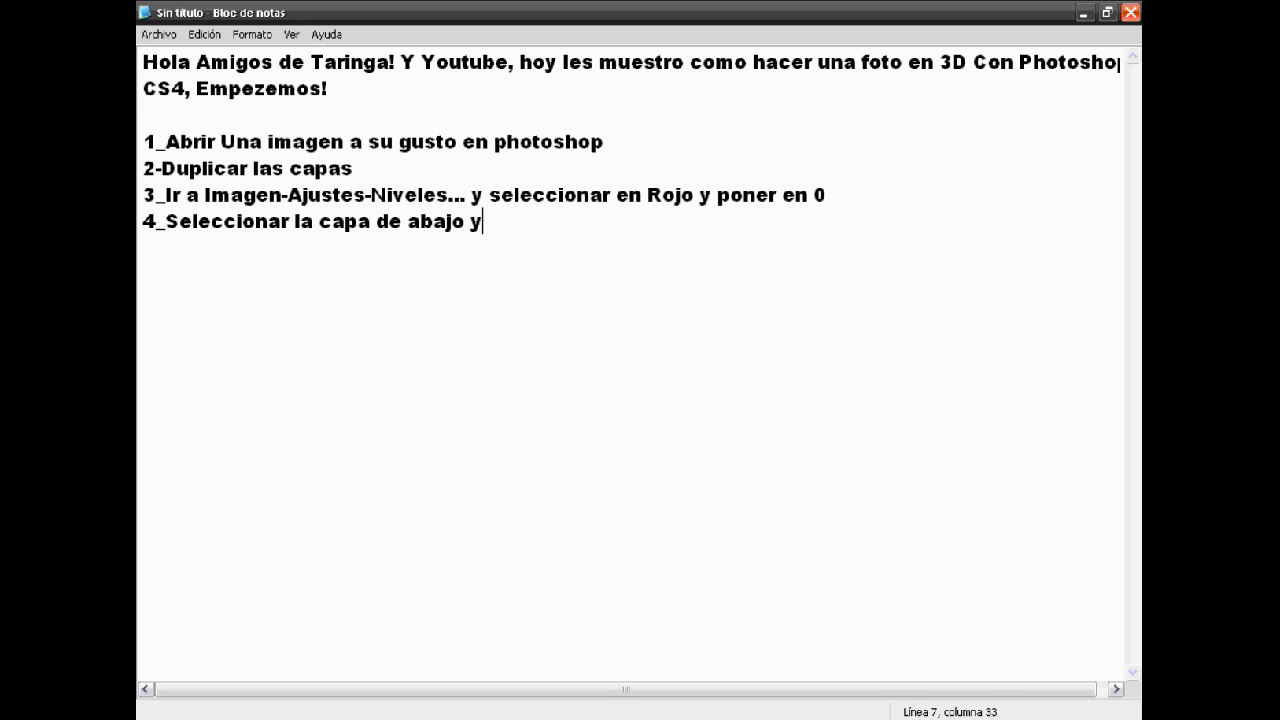
text( hace)
text(o mismo q el paso ante)
text(rio)
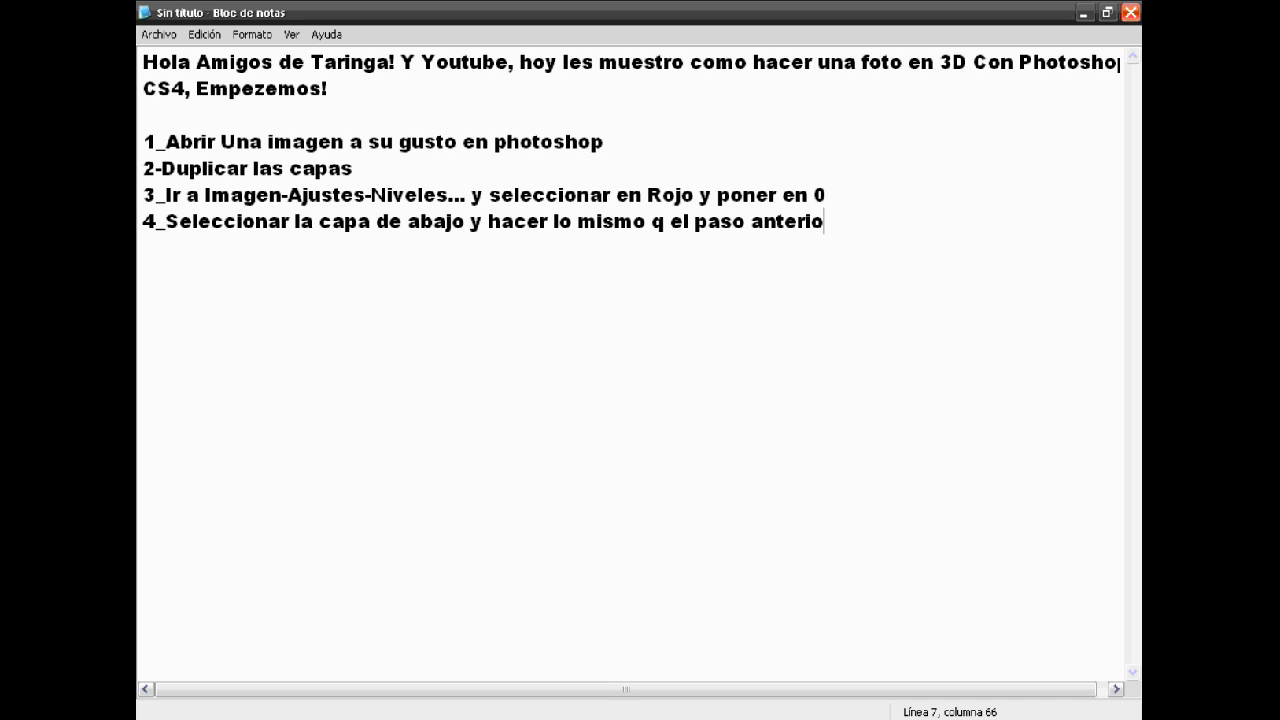
text(solo q ahora tienen q s)
text(ccion)
Finish step 4 with the line 'En verde y en azul'.
key(Return)
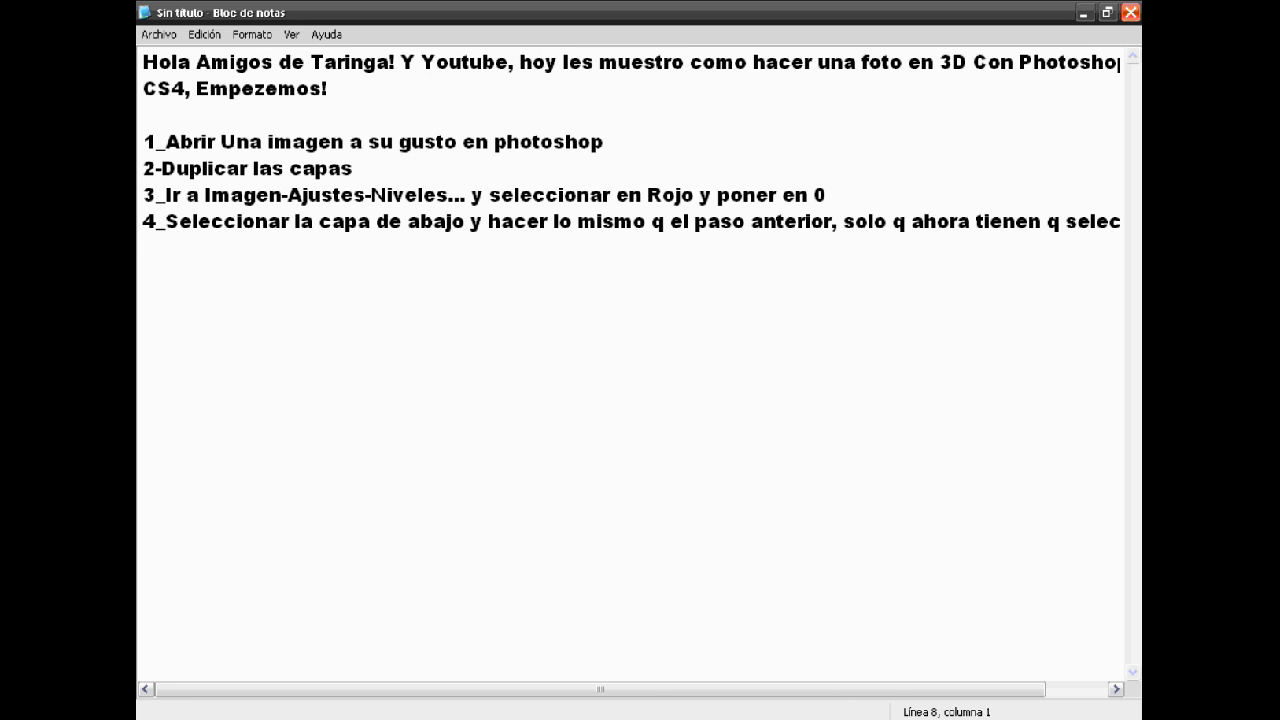
key(BackSpace)
text(ar)
key(Return)
text(n verde y en azul)
key(BackSpace)
key(BackSpace)
text(ul)
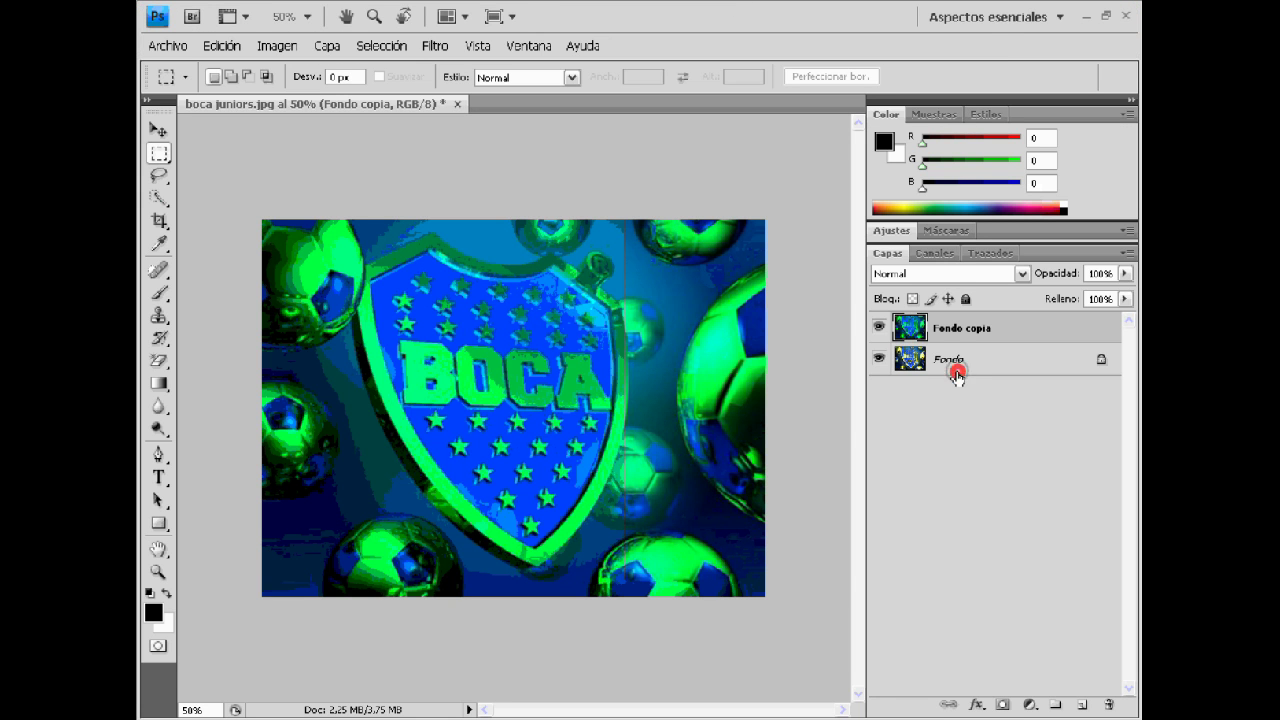
Select the Fondo layer and set its Levels Verde output white to 0.
click(955, 362)
click(257, 51)
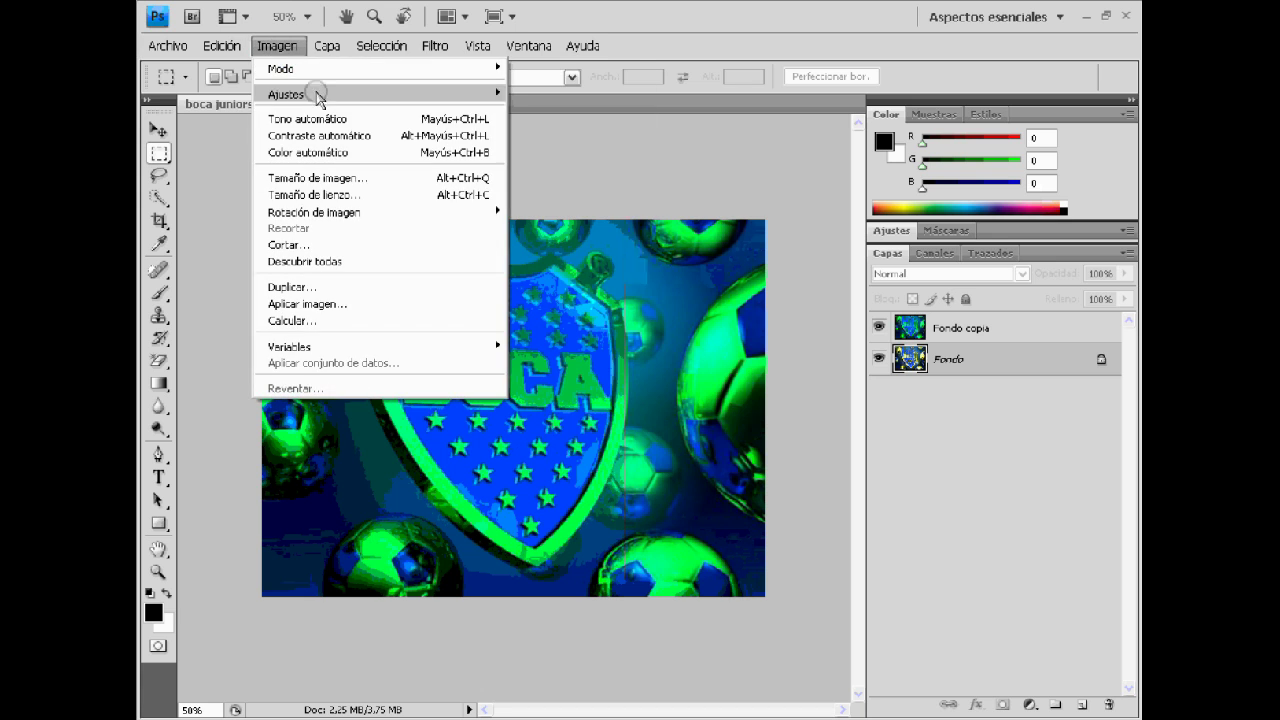
click(516, 110)
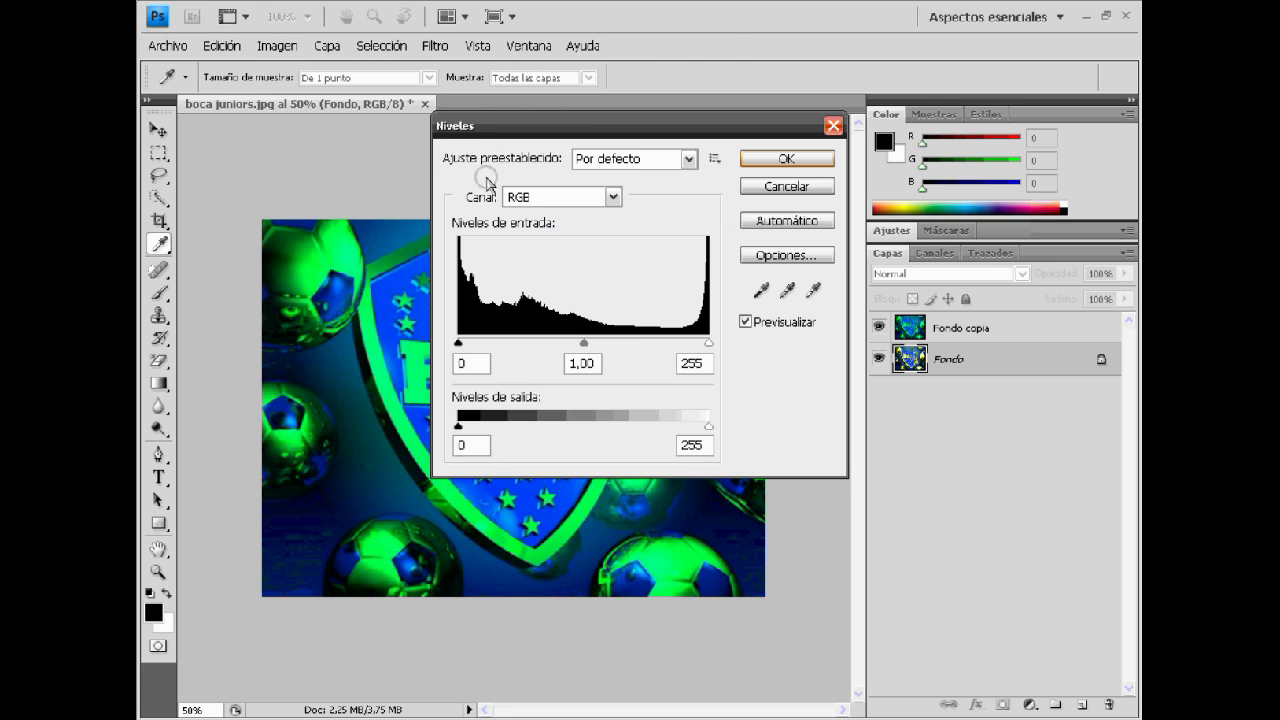
click(593, 158)
click(625, 372)
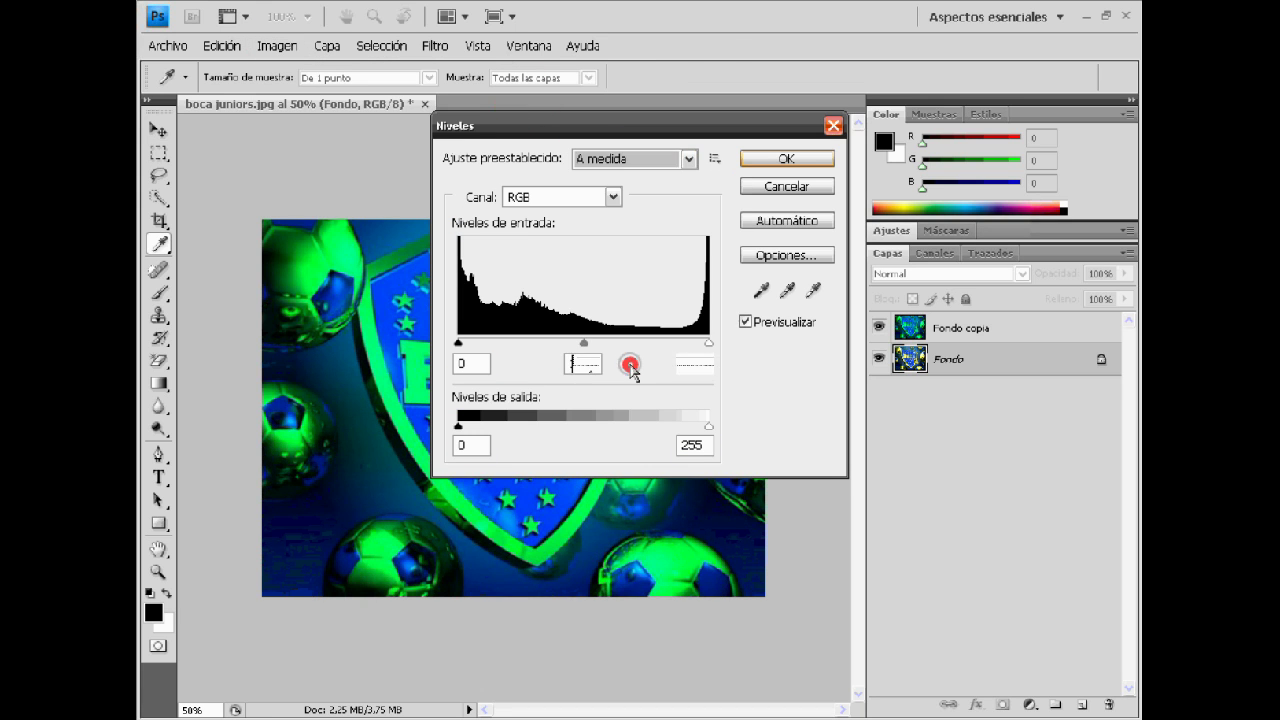
click(610, 196)
click(551, 247)
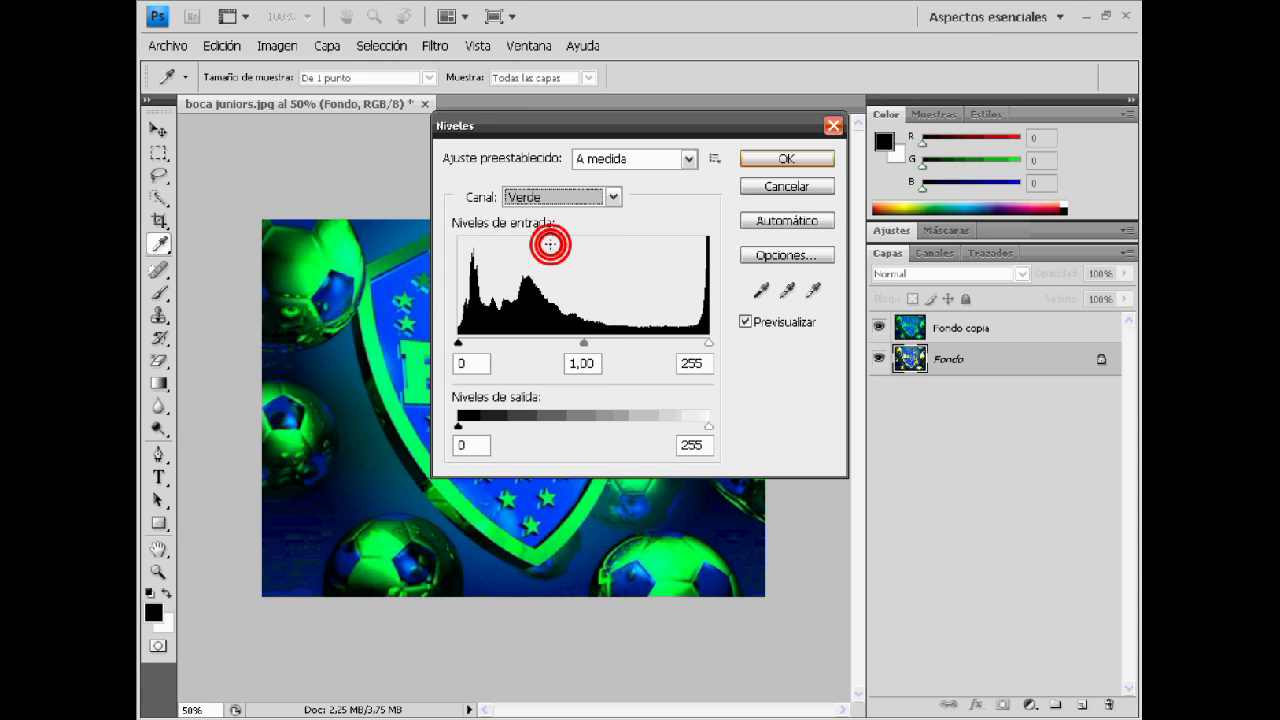
click(708, 446)
text(0)
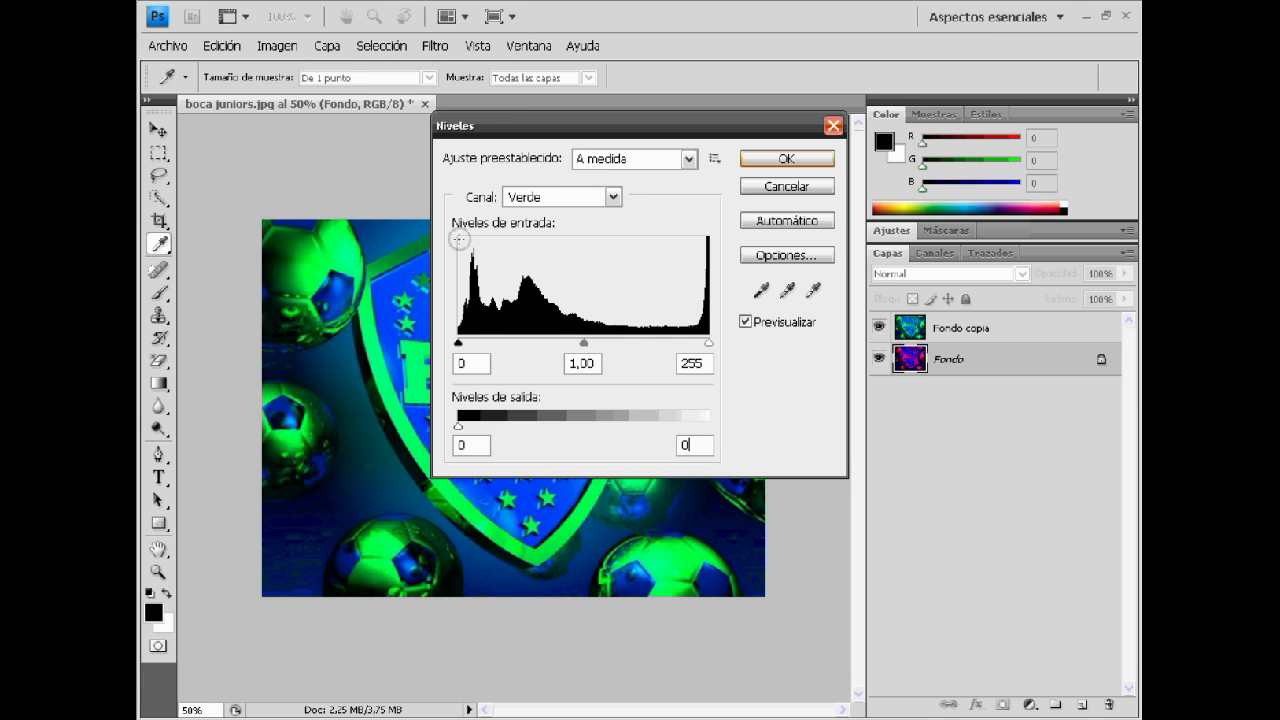
Set the Azul output white to 0 as well and apply Levels, leaving Fondo red.
click(545, 196)
click(528, 265)
click(703, 444)
text(0)
click(777, 160)
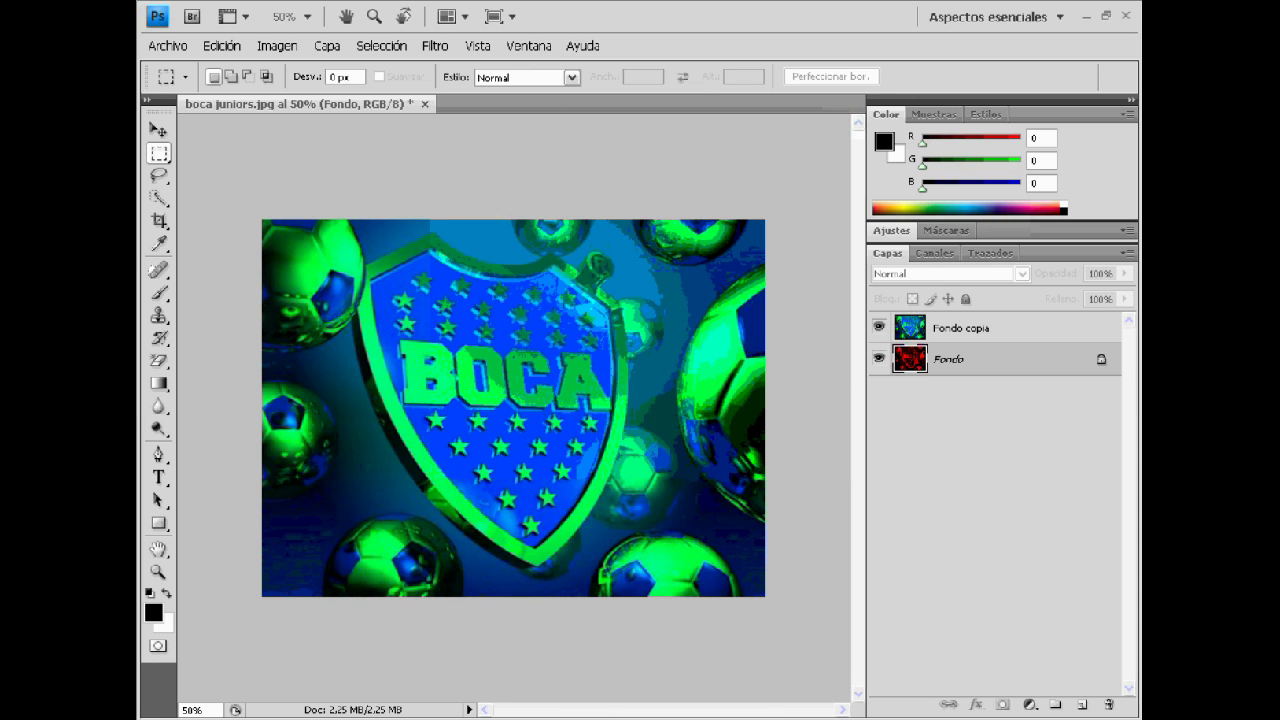
click(400, 719)
Write step 5: select the top copy layer and change its mode from Normal to Diferencia.
text(5)
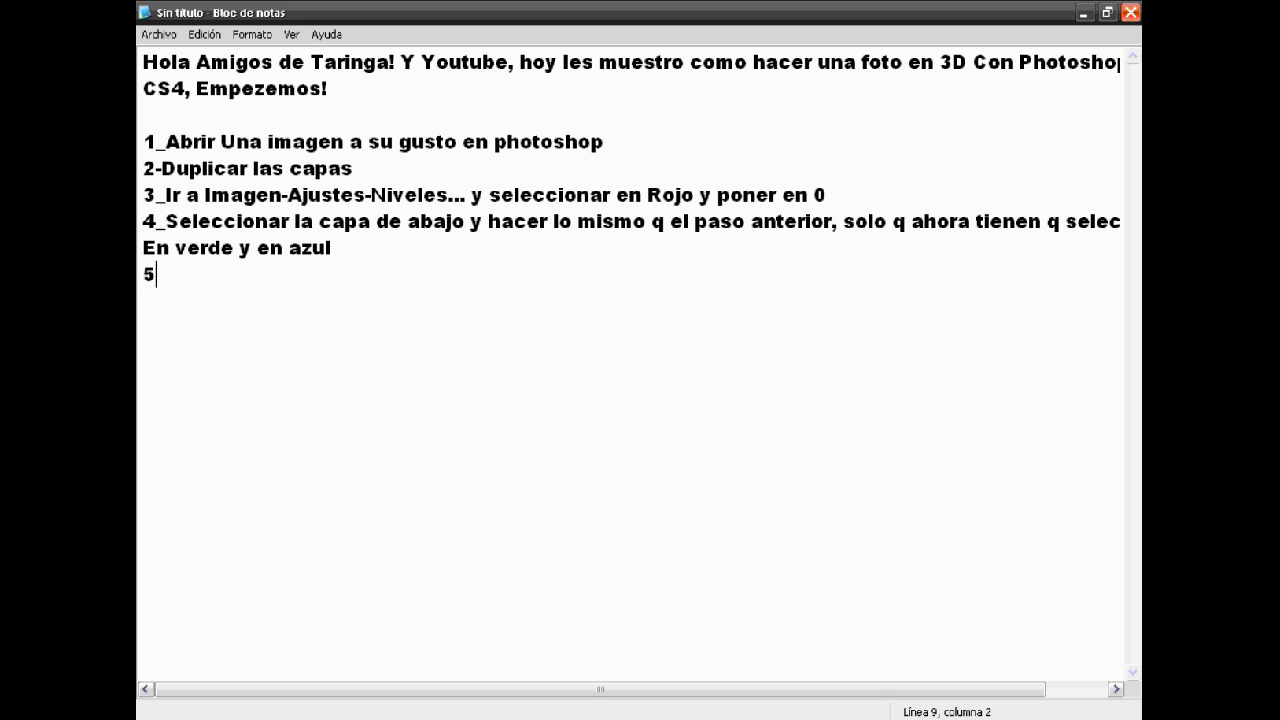
text(_Sele)
key(BackSpace)
key(BackSpace)
text(eleccionar)
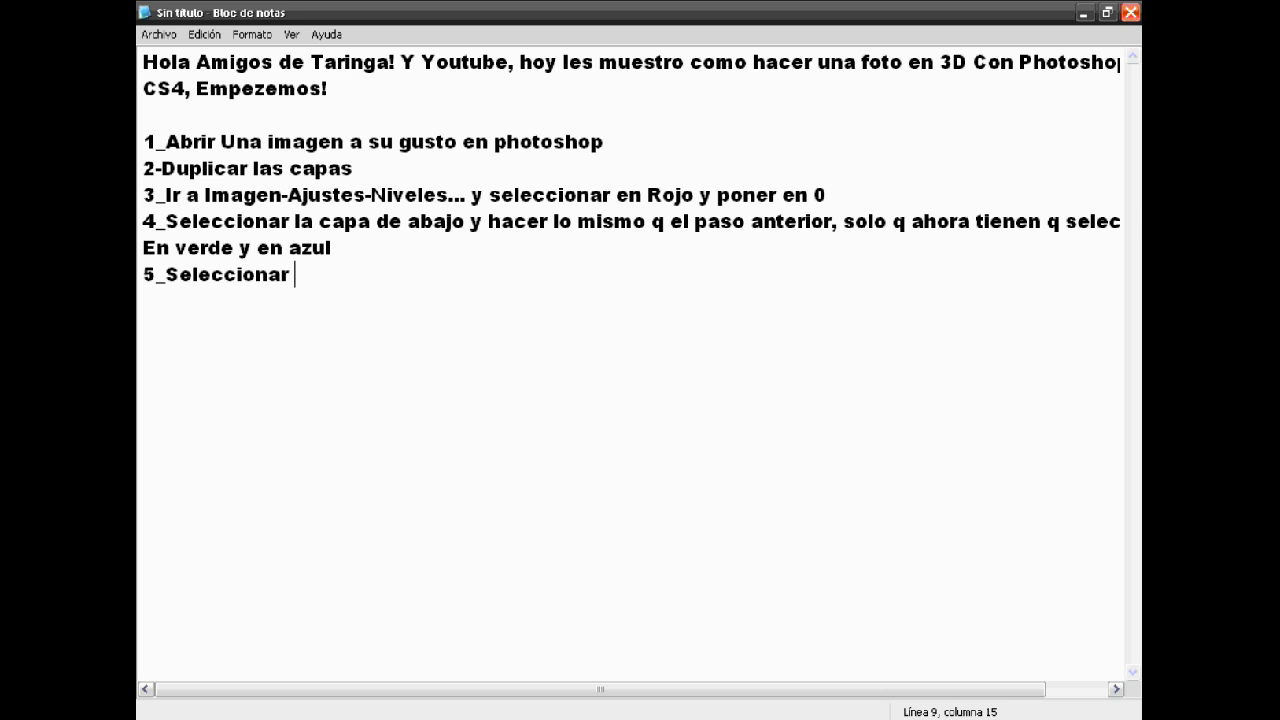
text( la capa de arriba osea la copia )
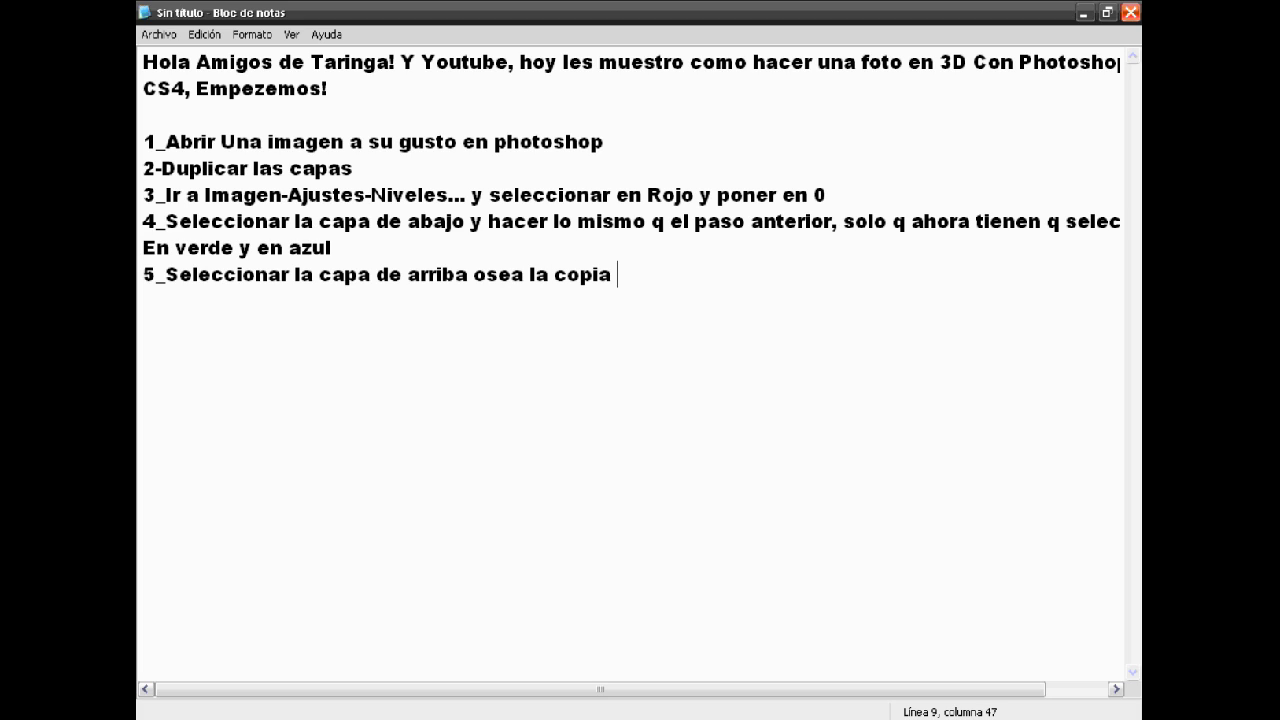
text(e ir a )
text(Normal)
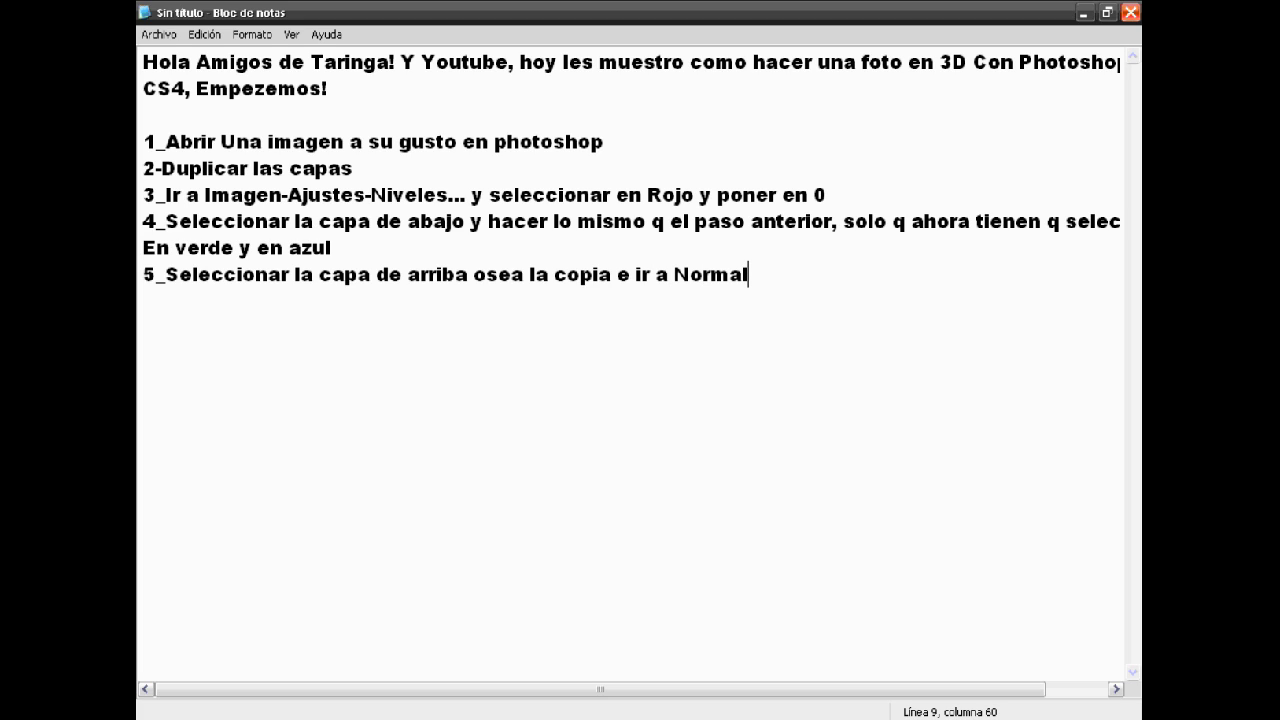
text(, selecciona)
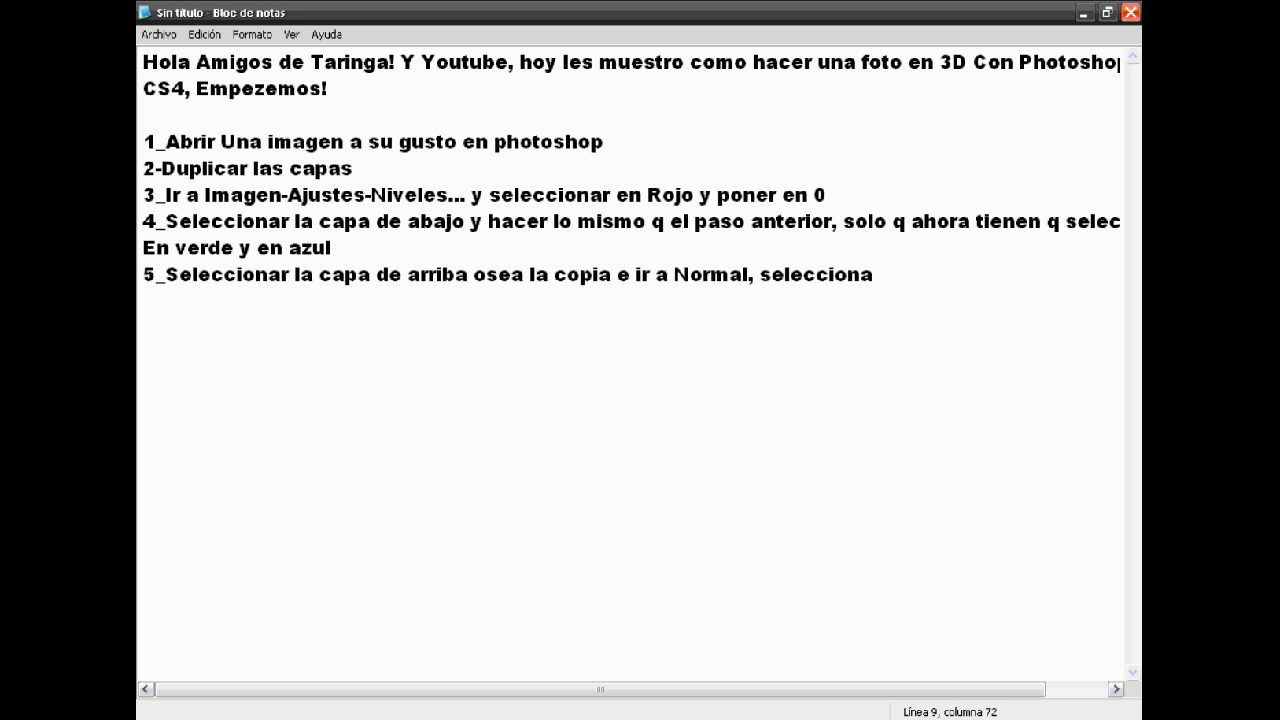
text(n ahi y lo )
text(cambian y ponen Dif)
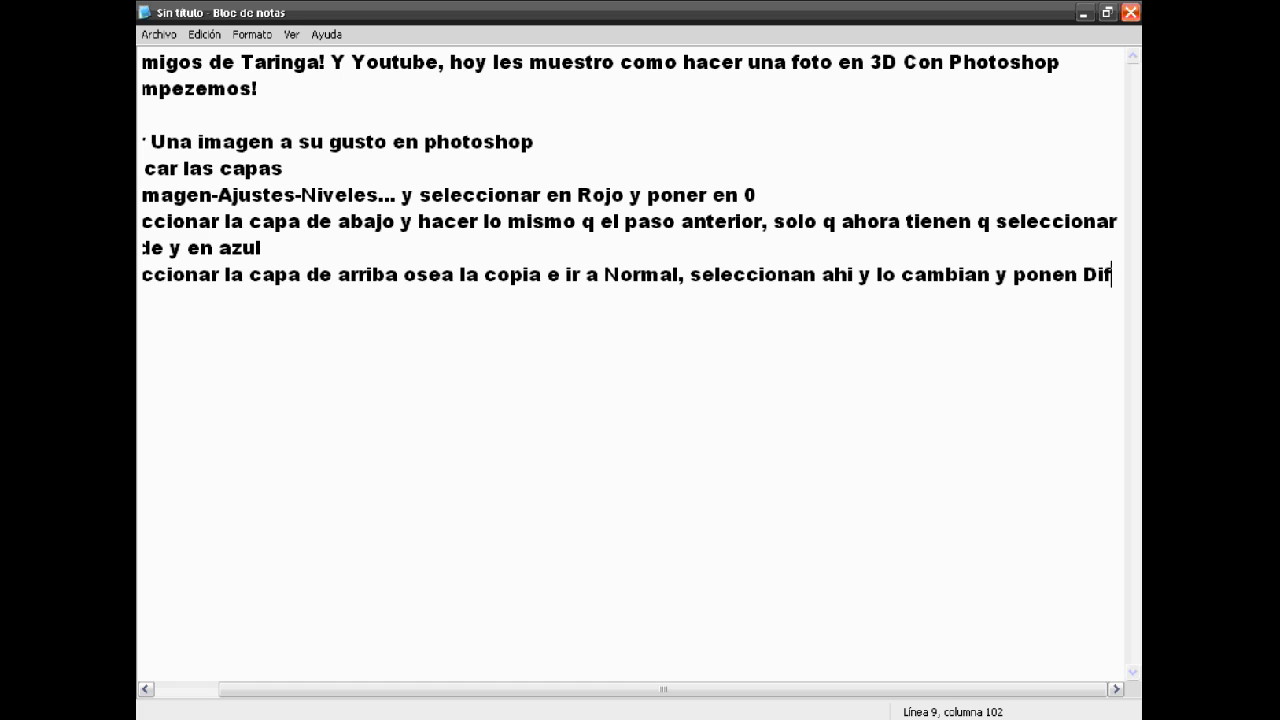
text(e)
key(Return)
text(rencia)
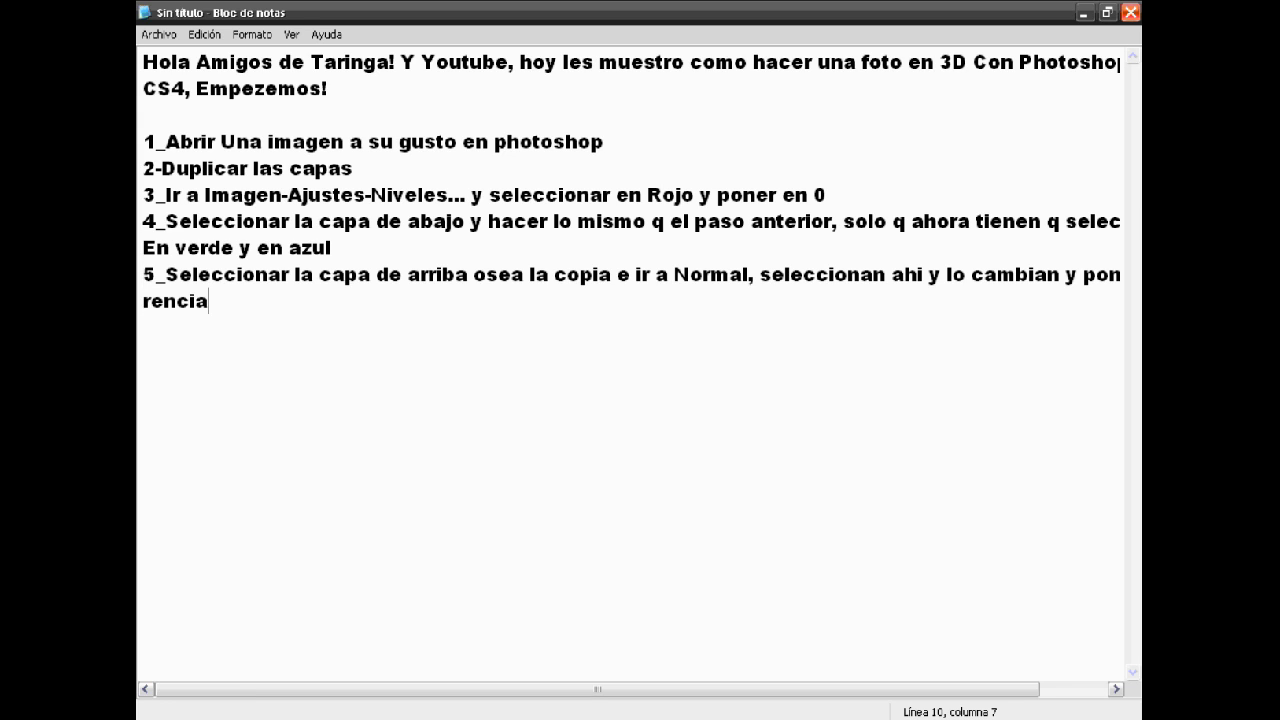
Set Fondo copia's blend mode to Diferencia, turning the crest yellow and blue.
key(alt+Tab)
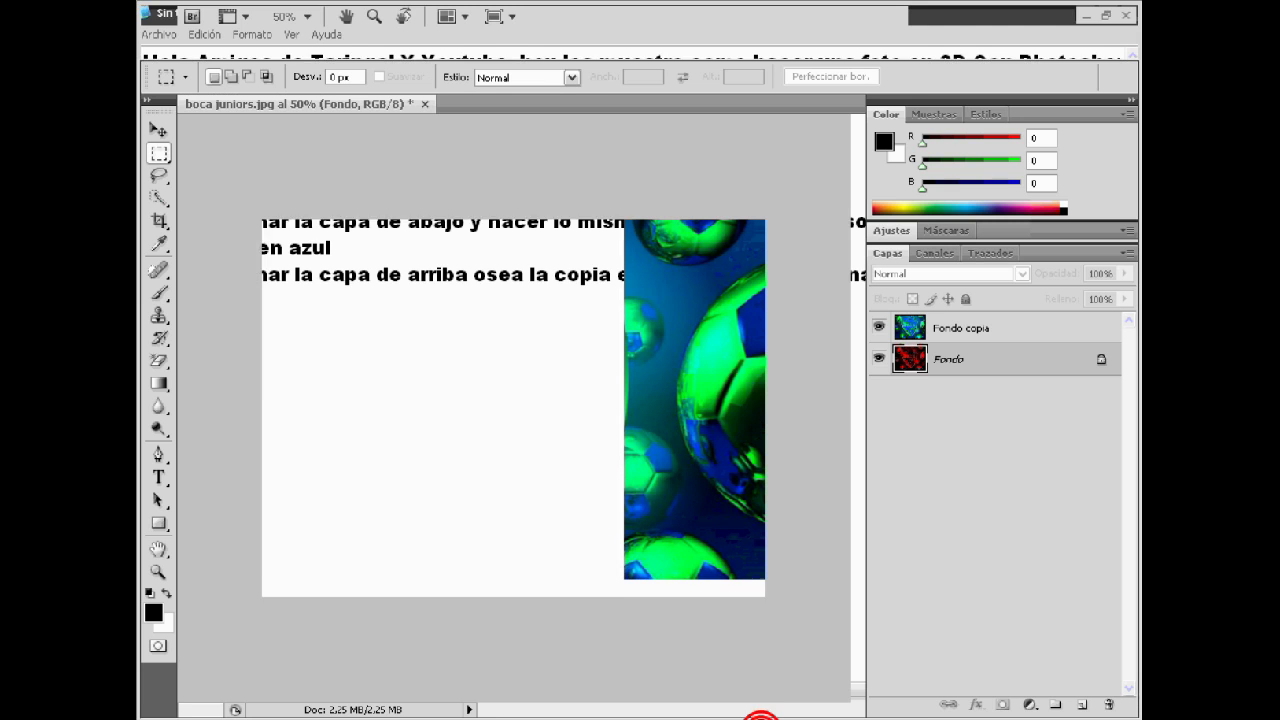
click(966, 327)
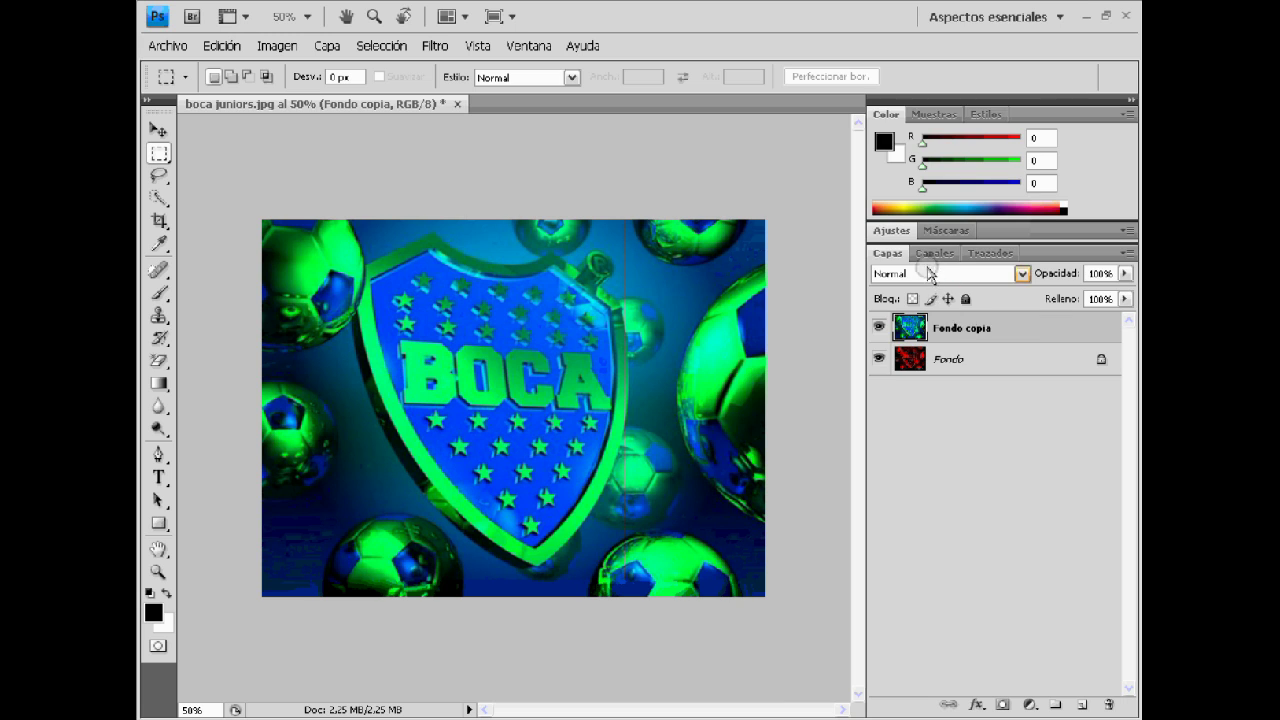
click(930, 274)
click(911, 364)
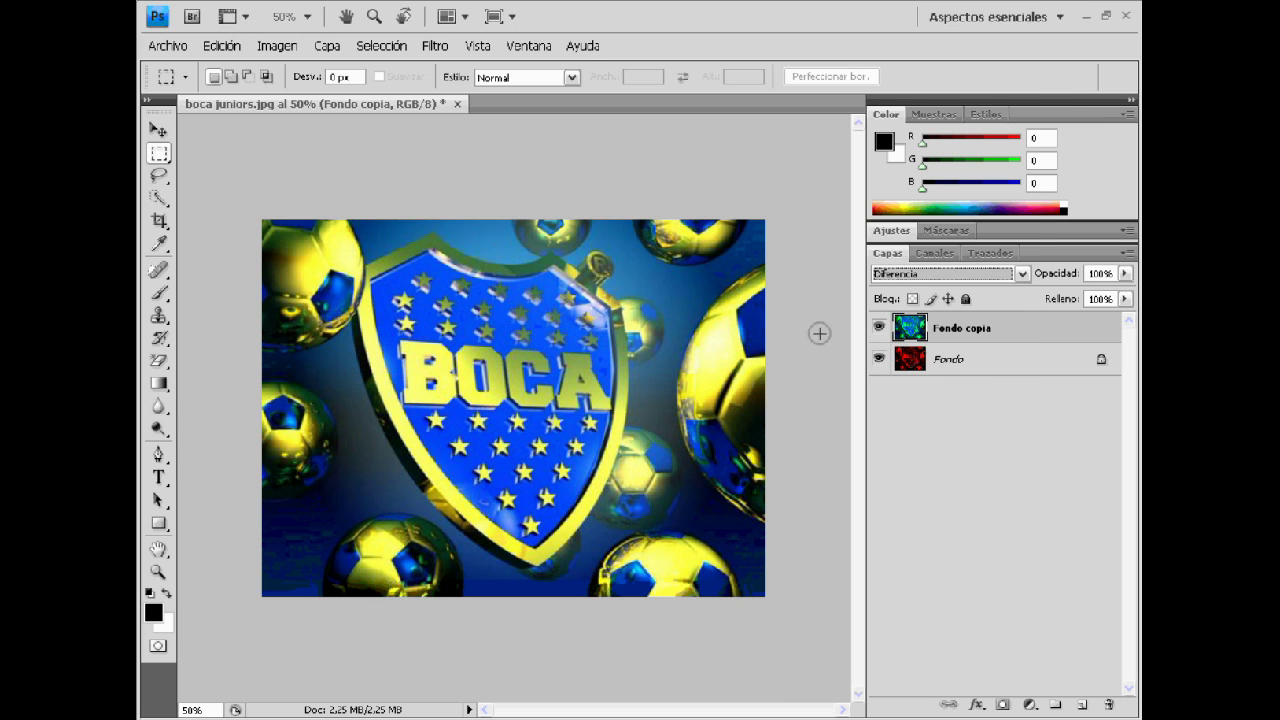
key(alt+Tab)
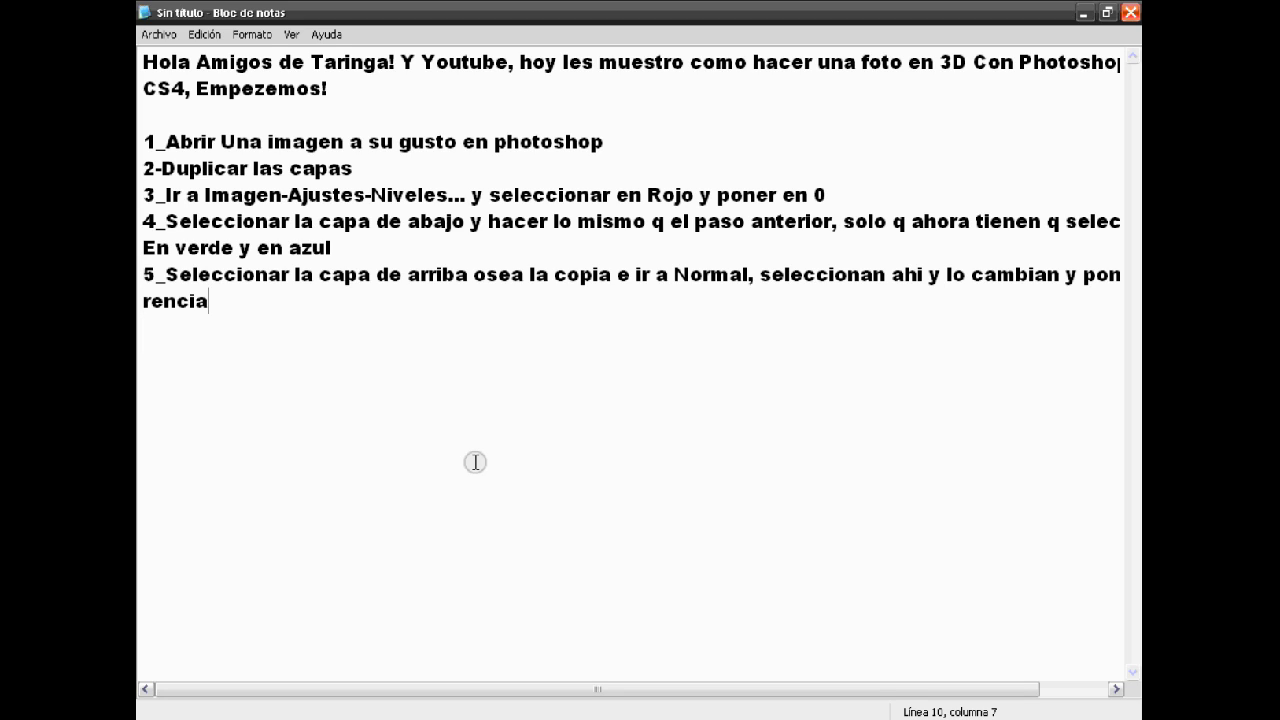
Add the remark '(veran de q vuelve al principio' to step 5.
text((veran de q vuelve al prici)
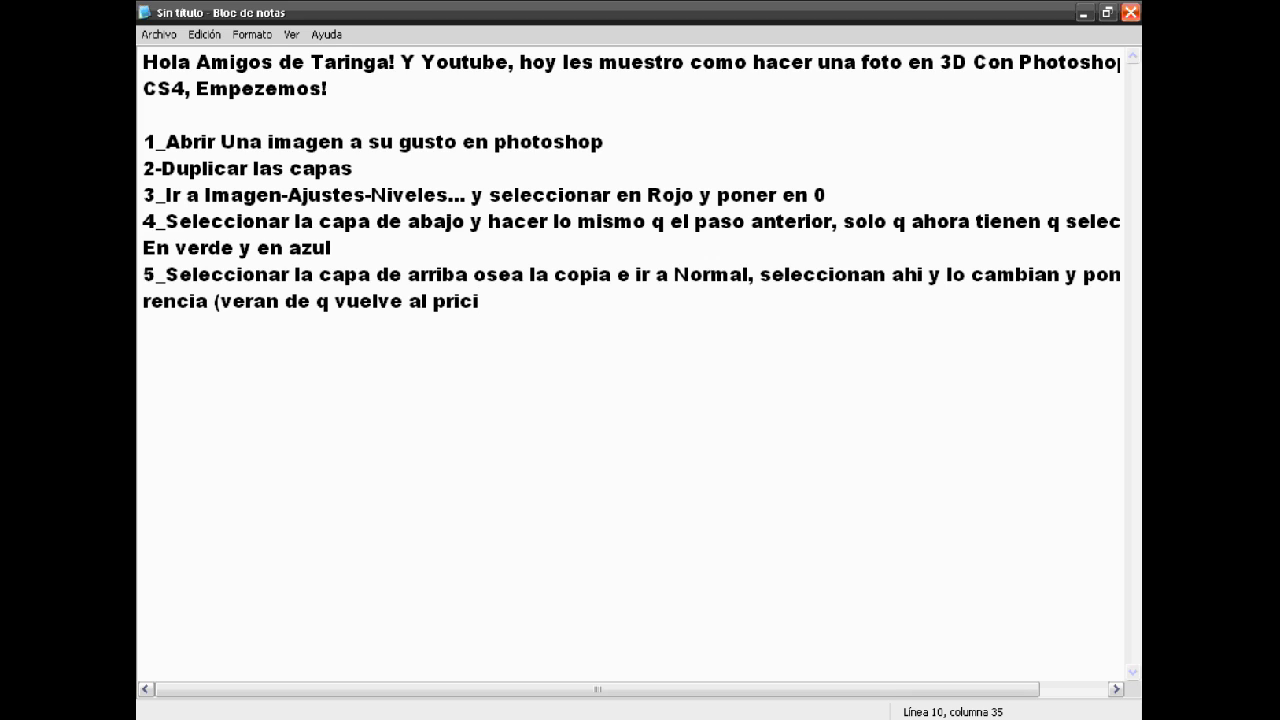
key(Left)
text(nci)
text(pio )
text(6_)
text(Sele)
Write step 6: select Mover and shift the image slightly right for the 3D effect.
key(BackSpace)
key(BackSpace)
text(elecci)
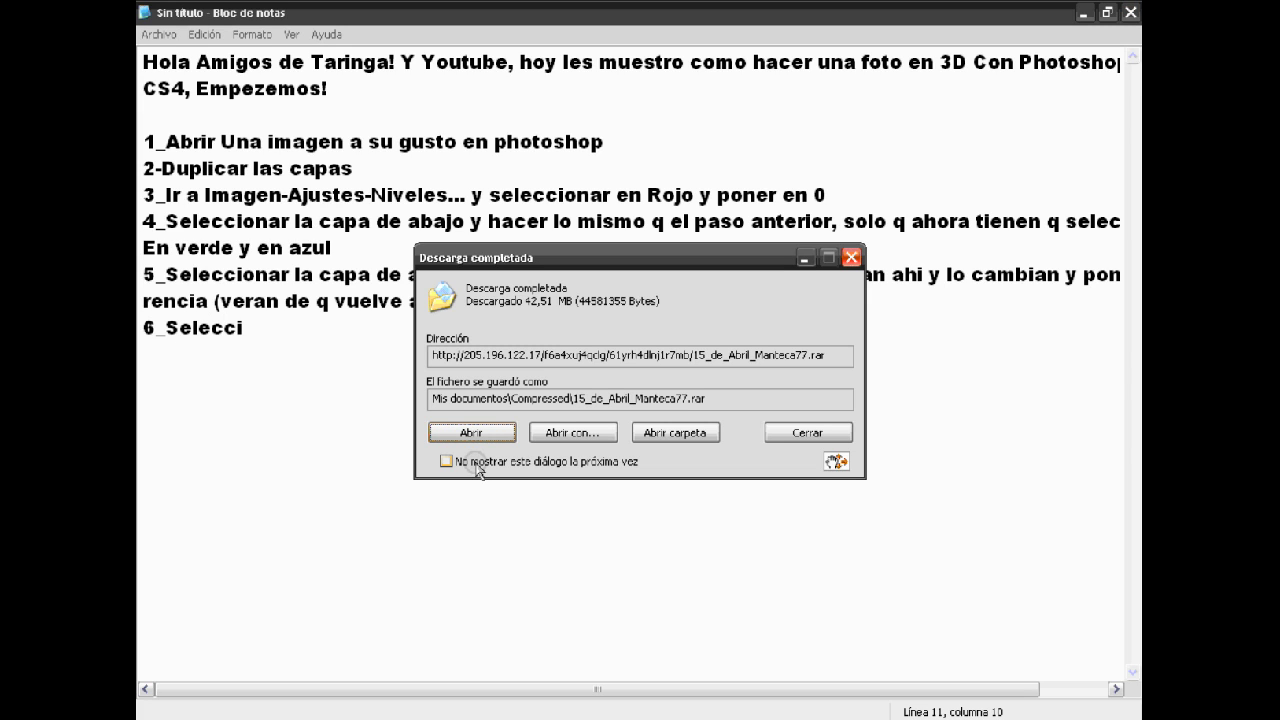
click(807, 432)
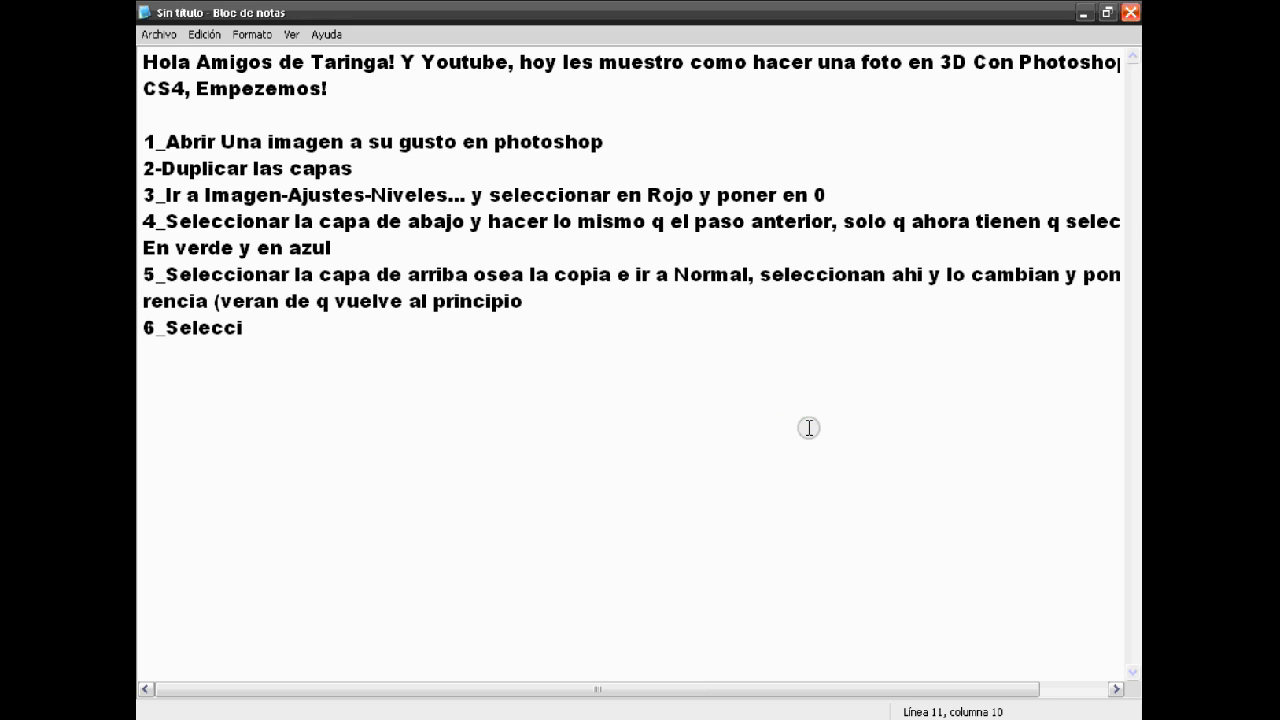
text(onan en Moven y mueven la im)
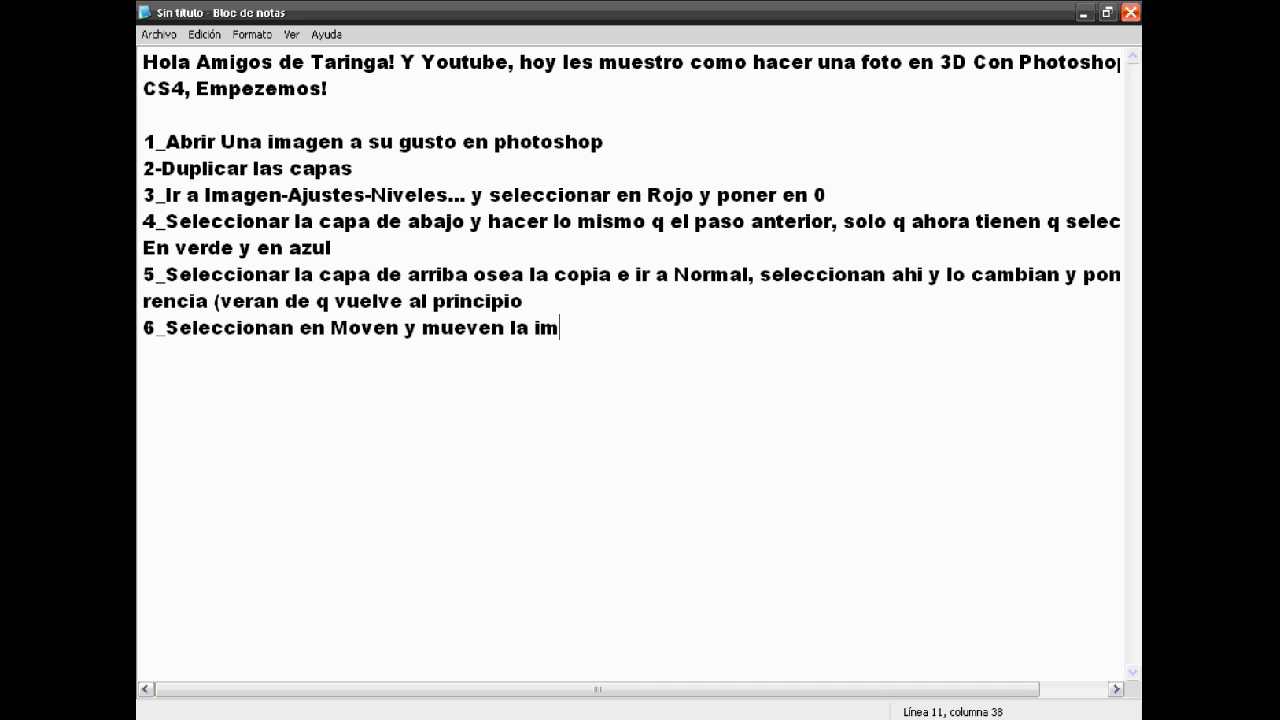
text(agen un poco a la derecha para crear el efecto en 3D)
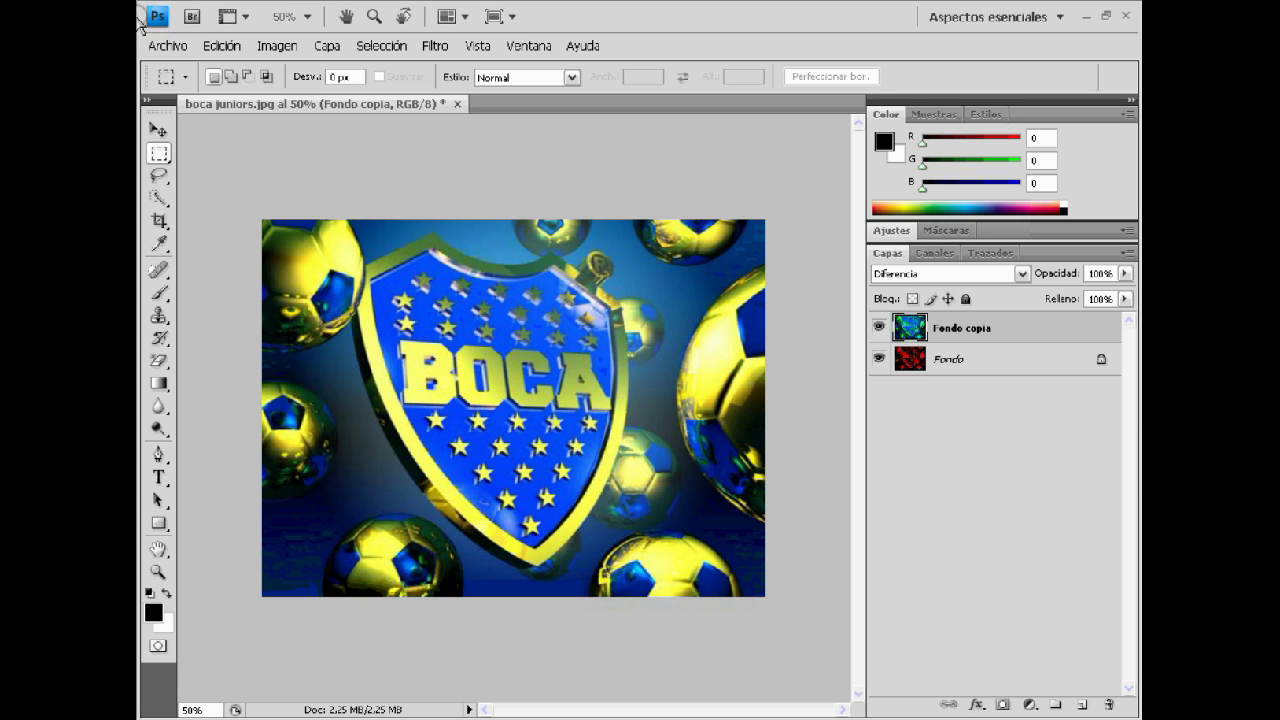
With the Move tool, nudge Fondo copia a few pixels right, then begin step 7 in the notes.
click(157, 129)
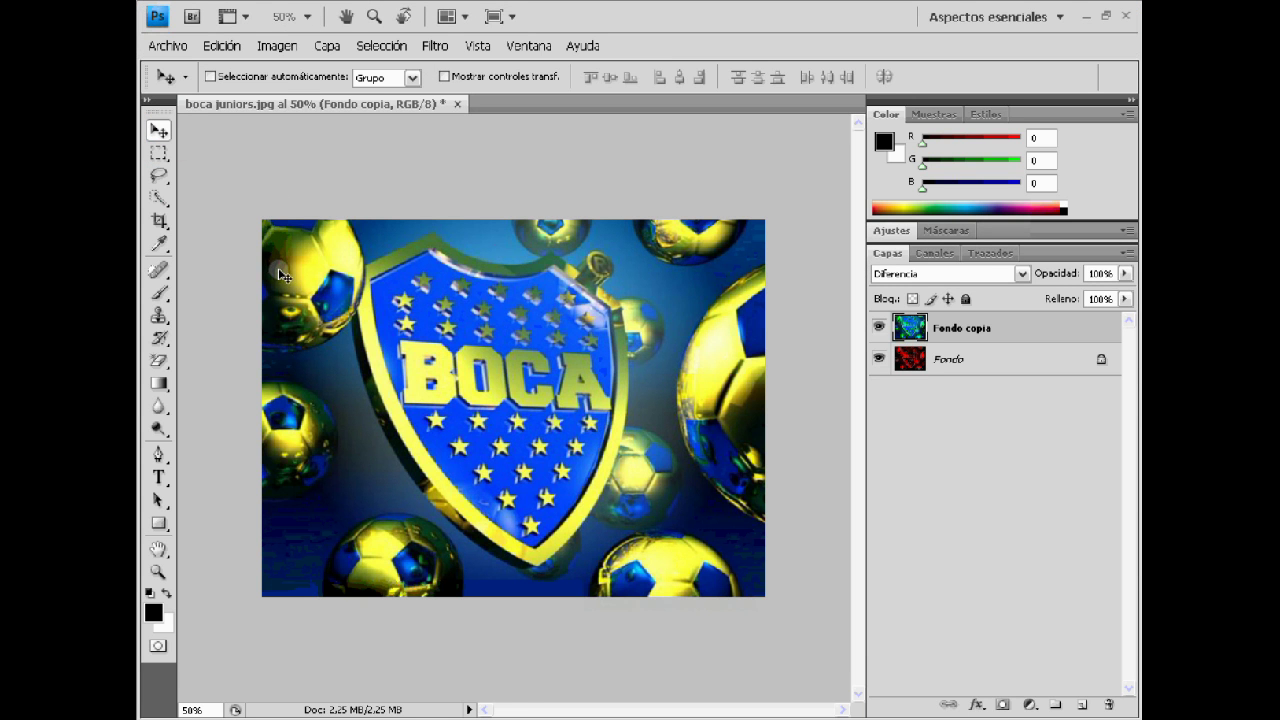
drag(283, 274, 290, 274)
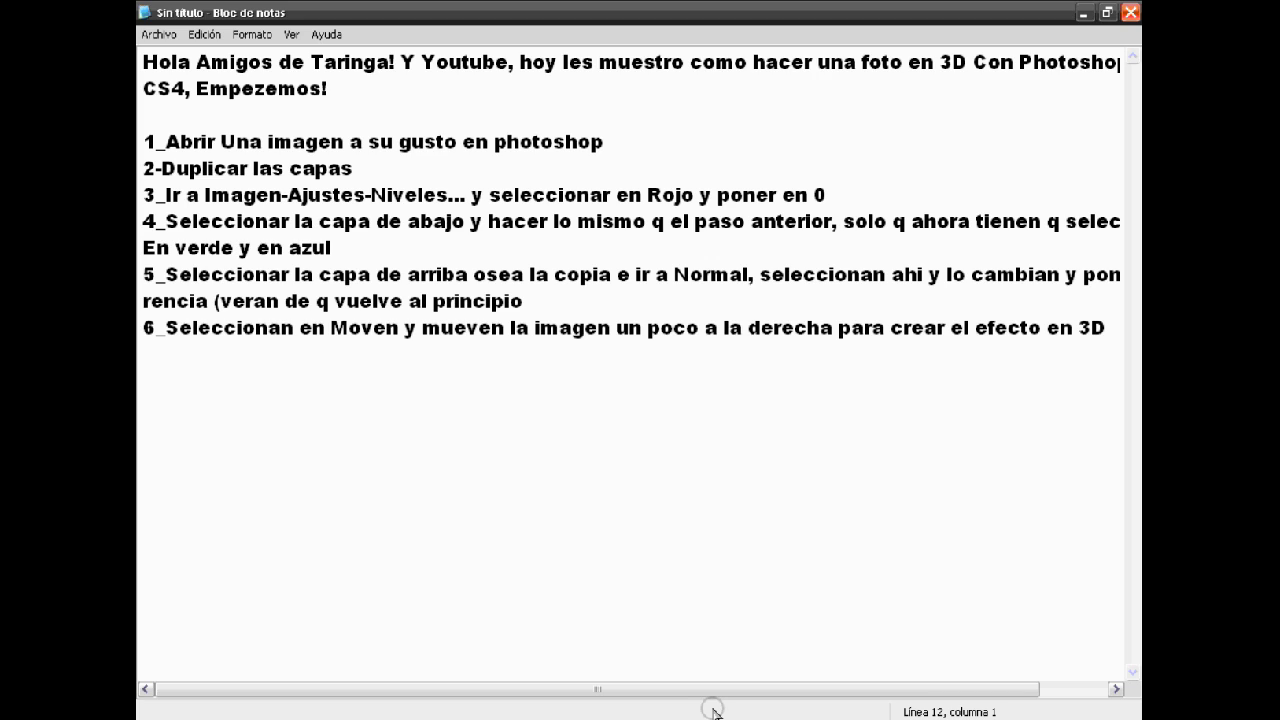
text(7_)
text(gUAR)
Fix the capitalisation and write step 7 as "7_Guardan Su Imagen Y Listo!" in Notepad.
key(BackSpace)
key(BackSpace)
key(BackSpace)
key(BackSpace)
text(Guardan Su Imagen )
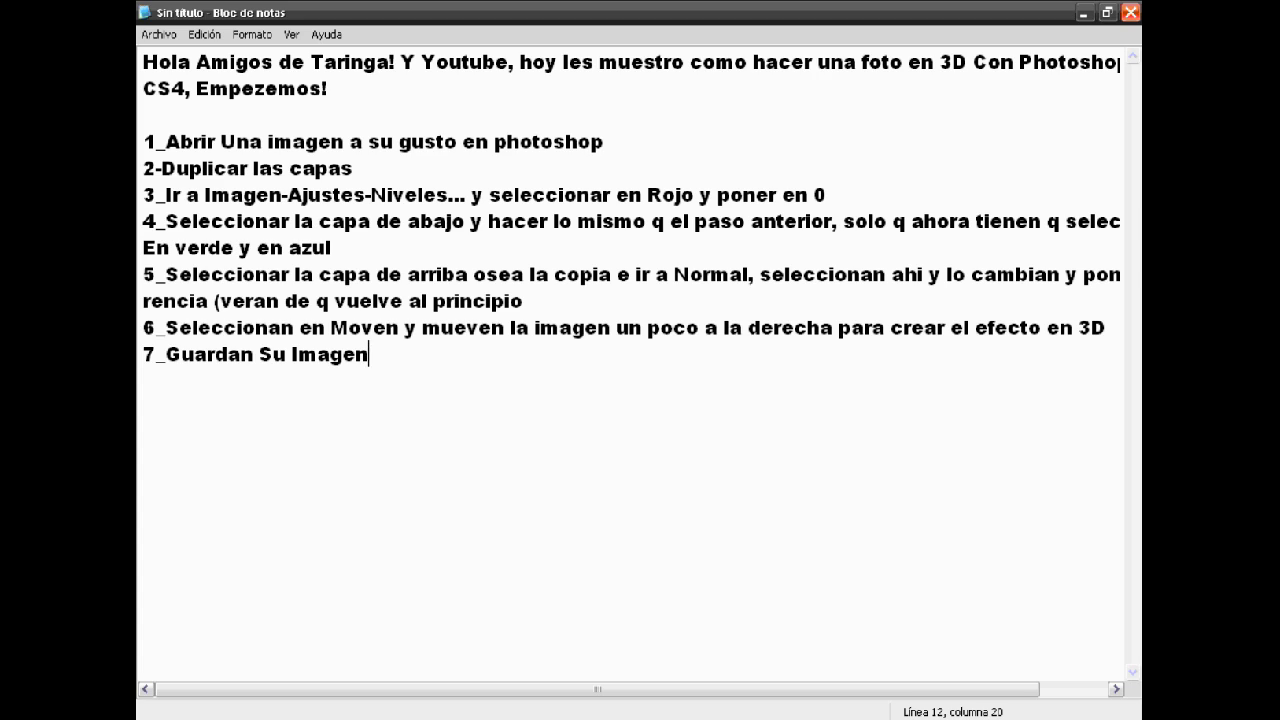
text(Y Listo!)
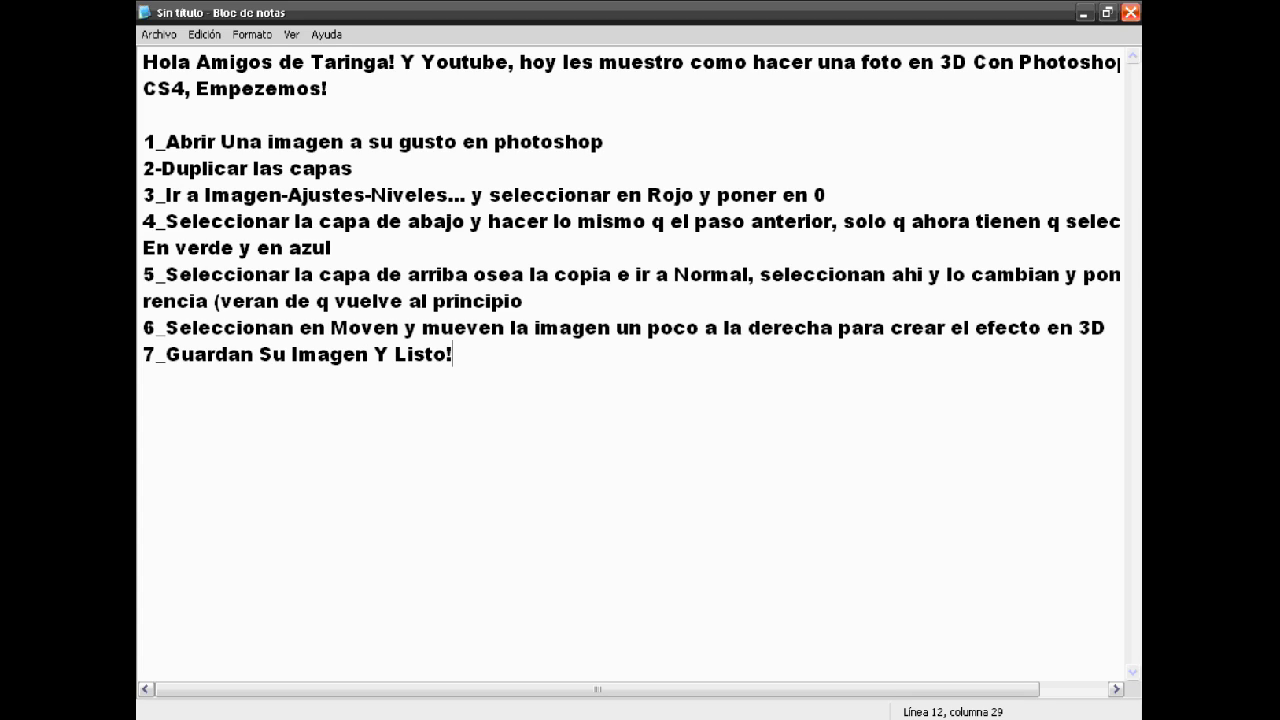